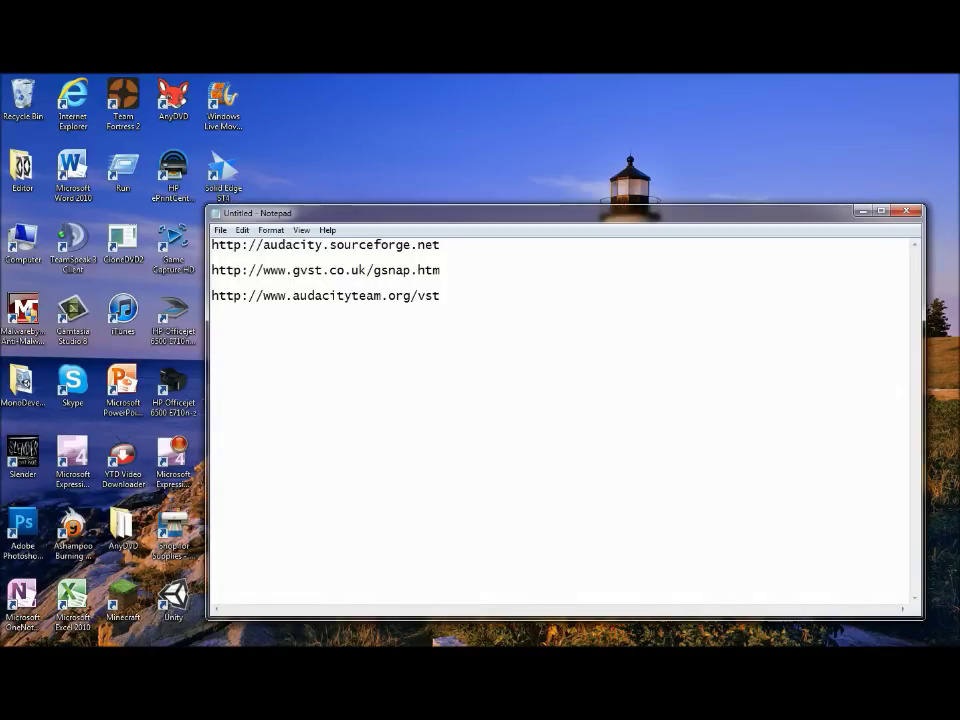
Step: Copy the Audacity website address from the first line of the Notepad link list
mouse_move(248, 245)
left_mouse_down()
mouse_move(440, 245)
mouse_move(211, 245)
left_mouse_up()
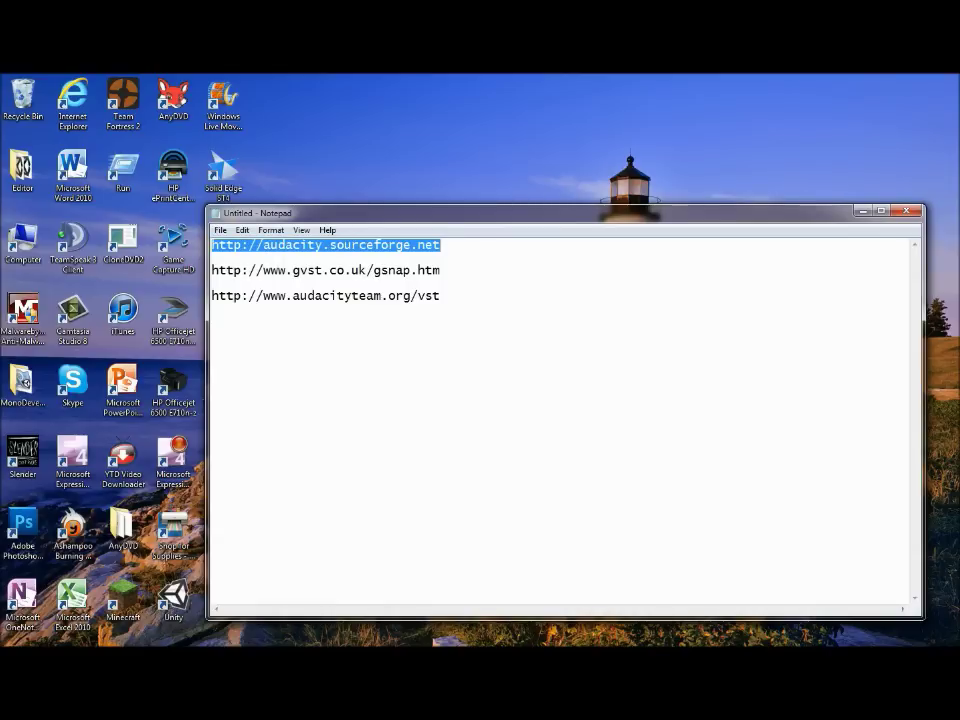
right_click(256, 243)
left_click(288, 289)
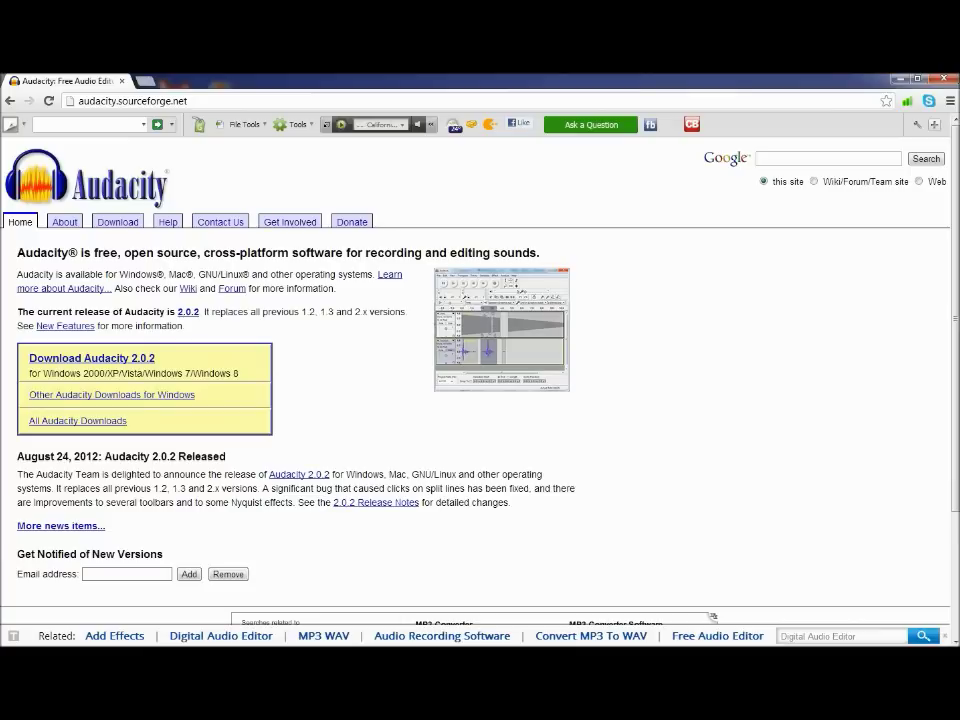
Step: Load the Audacity home page in Chrome and read its supported Windows versions
key("ctrl+l")
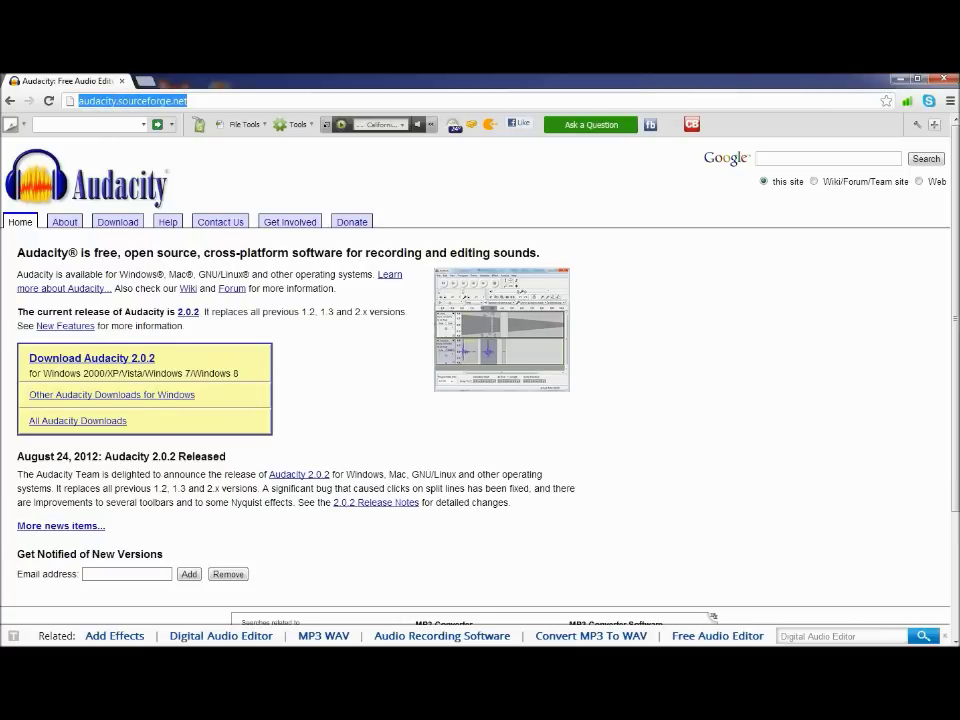
key("ctrl+v")
key("Return")
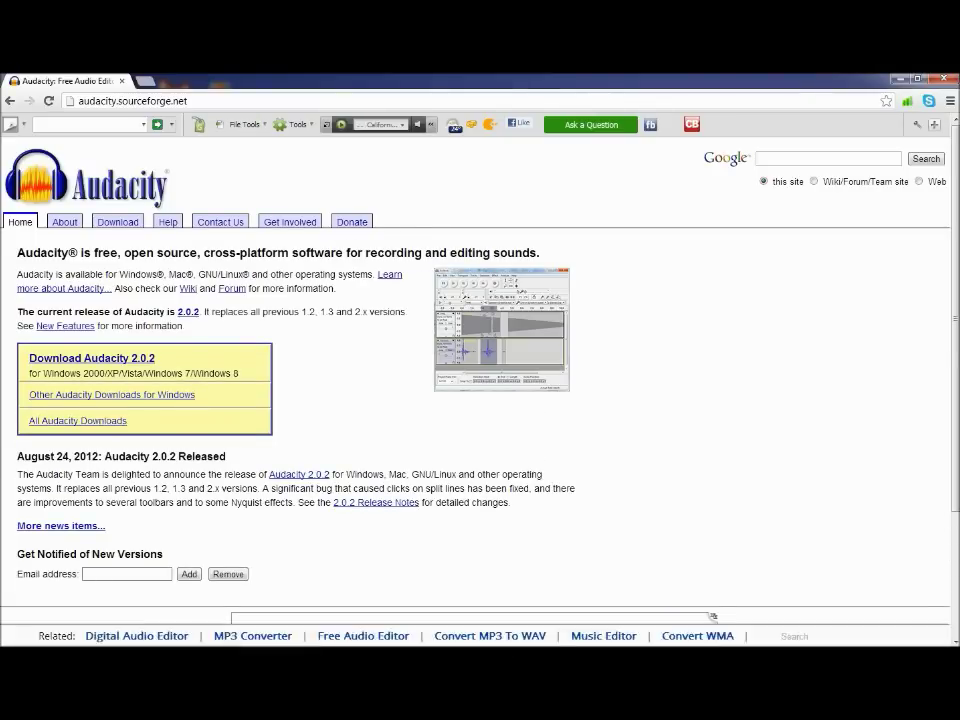
left_click_drag(29, 373, 113, 374)
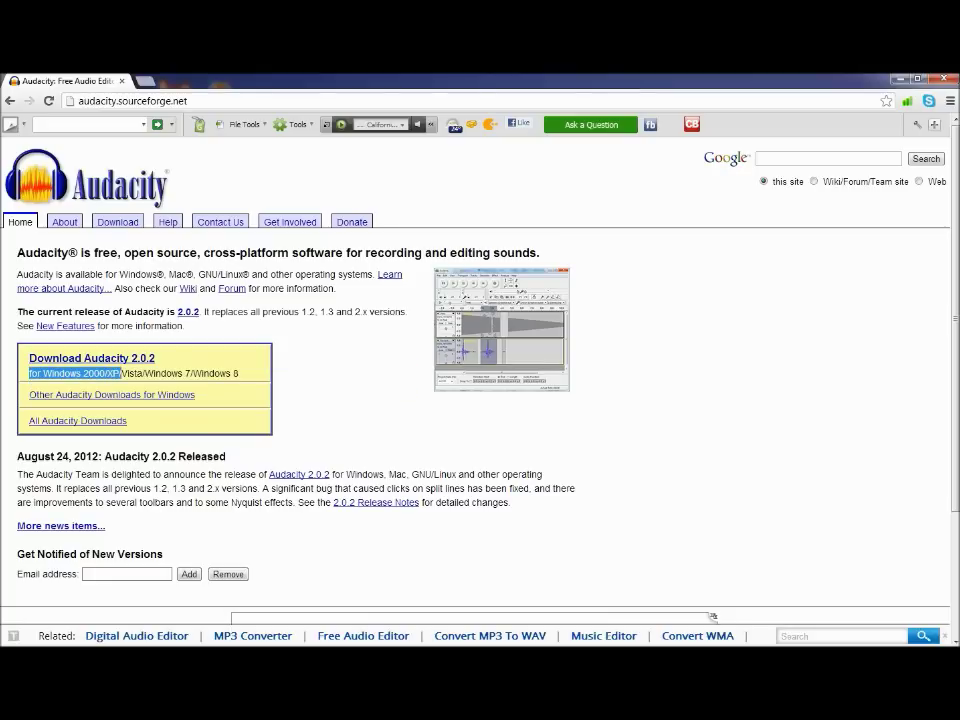
mouse_move(113, 374)
left_mouse_down()
mouse_move(195, 394)
mouse_move(239, 374)
left_mouse_up()
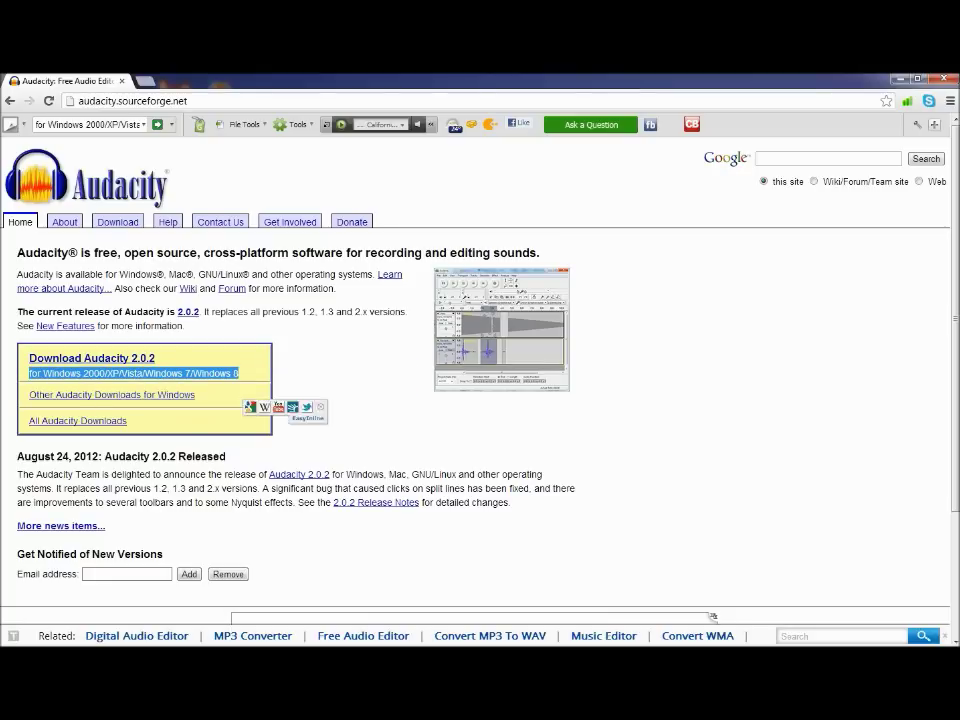
left_click(239, 374)
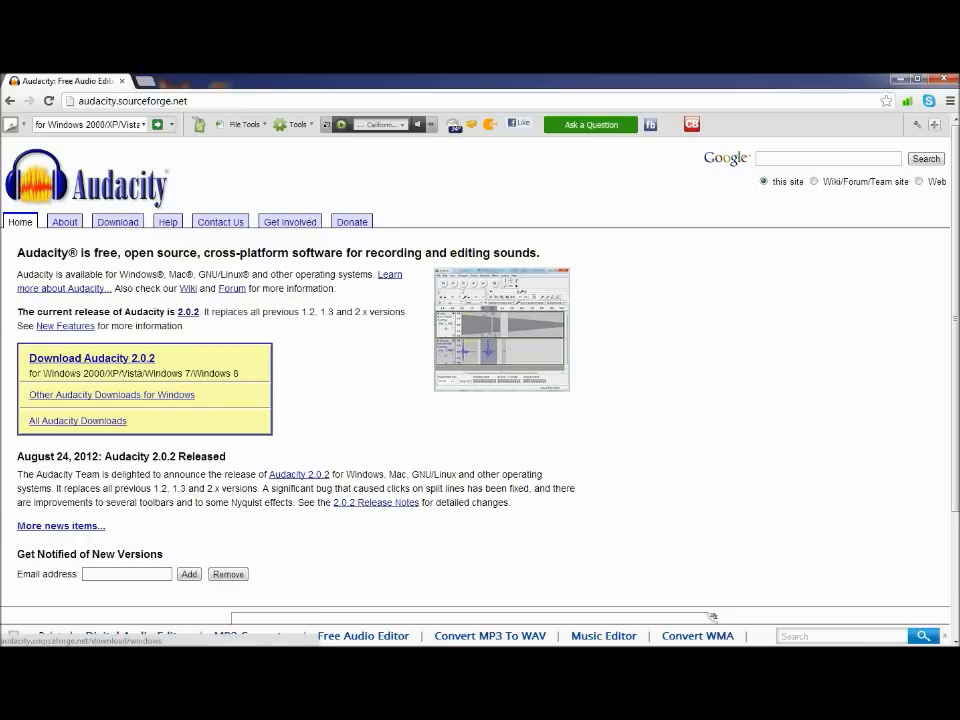
Step: Start the Audacity 2.0.2 Windows installer download, then cancel it
left_click(91, 358)
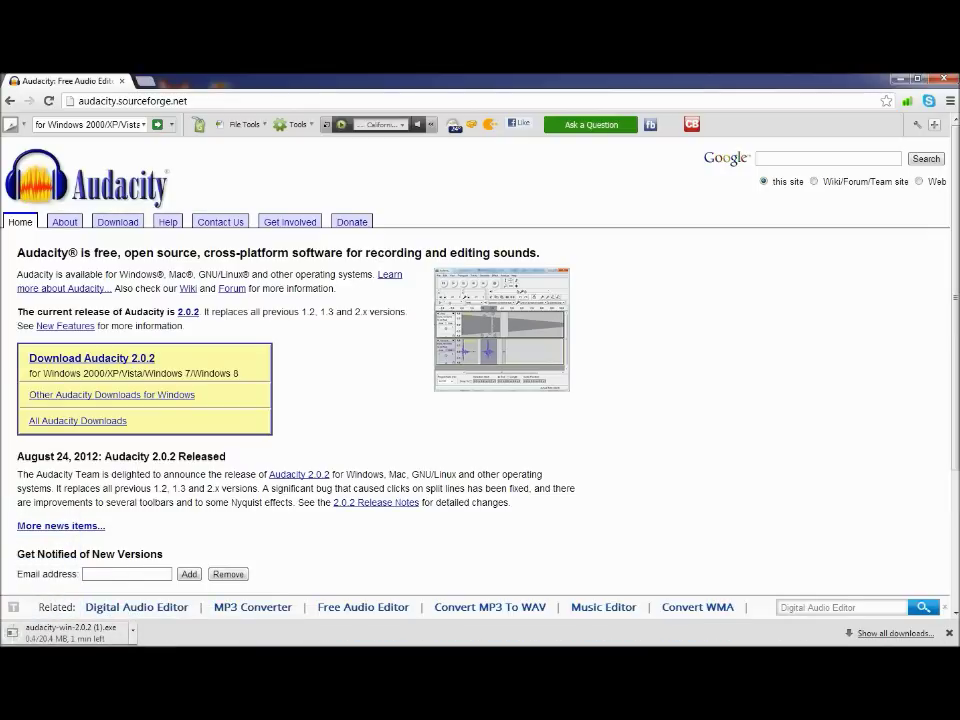
left_click(132, 631)
left_click(148, 611)
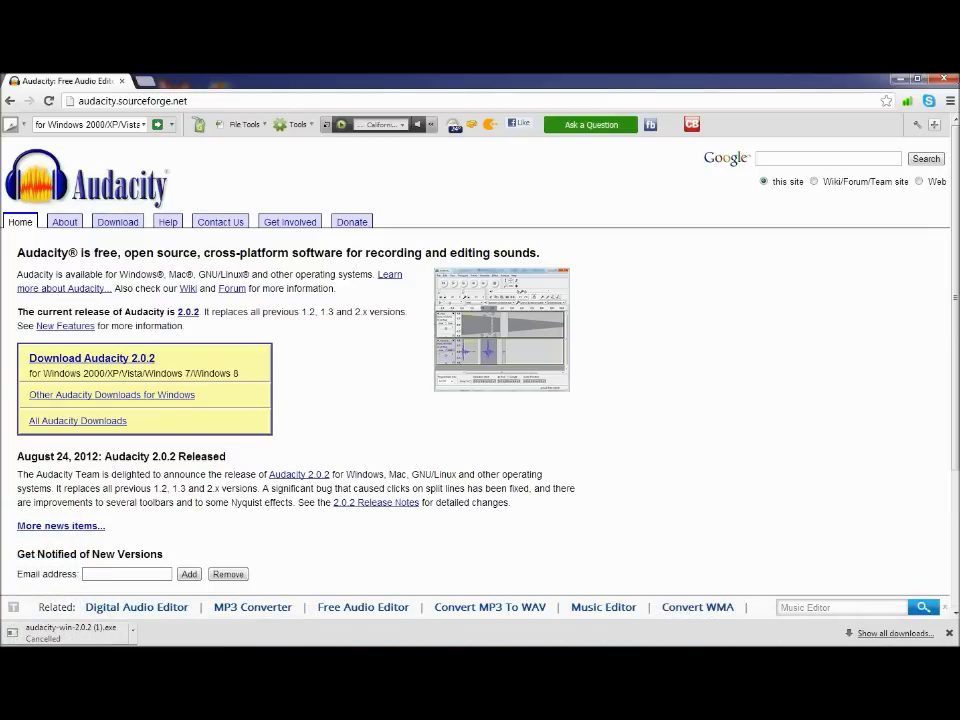
left_click(949, 633)
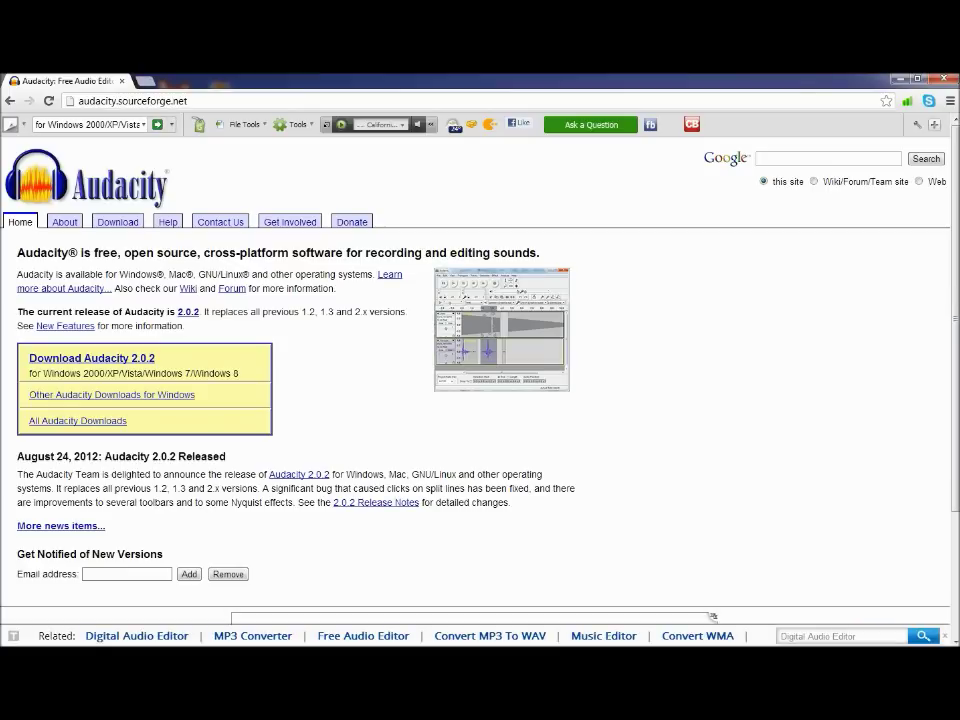
key("alt+Tab")
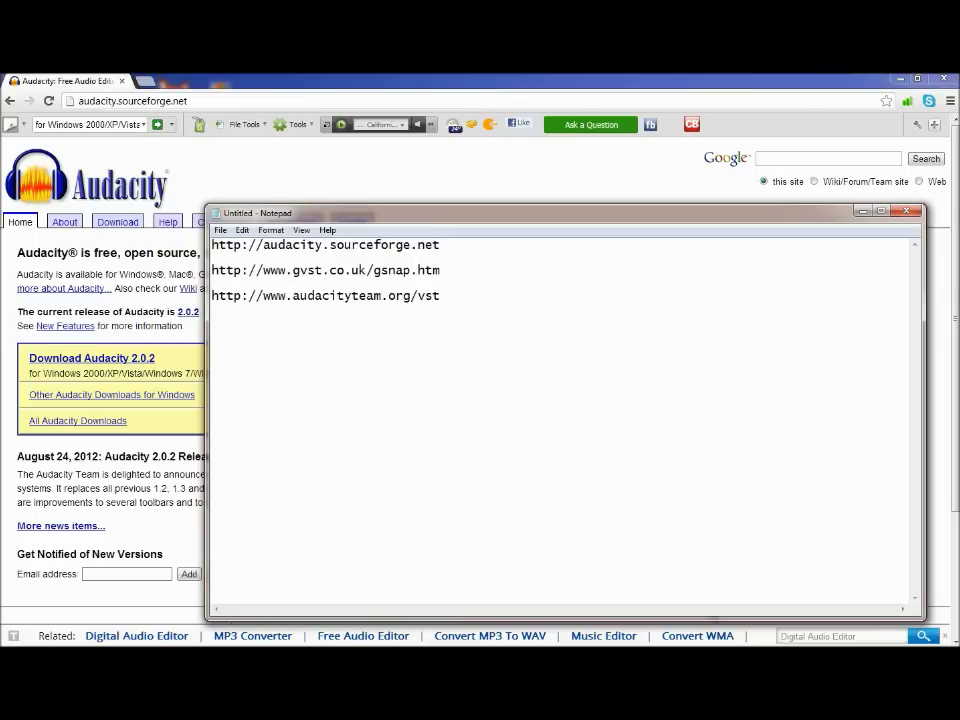
Step: Copy the third link, the VST Enabler address, and load it in Chrome
key("shift+Home")
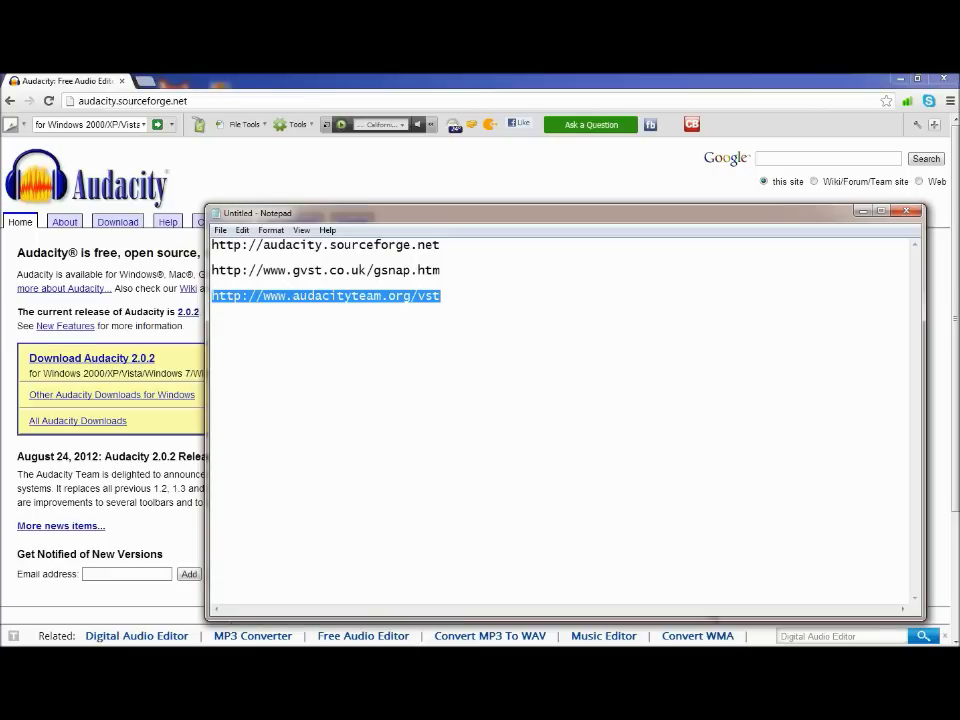
right_click(327, 296)
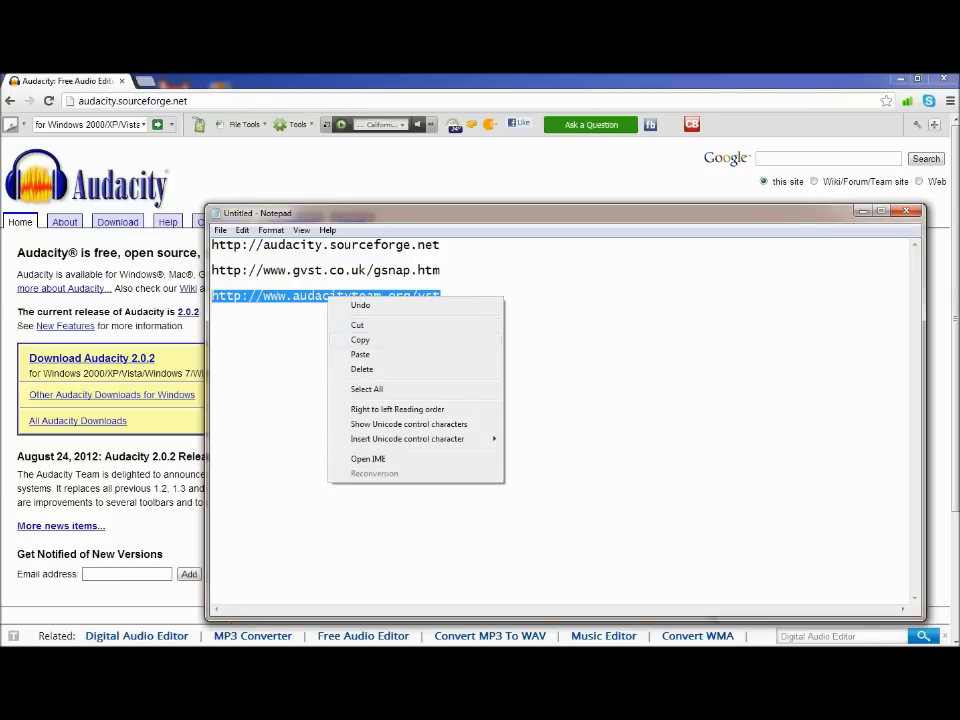
left_click(360, 340)
key("super+Down")
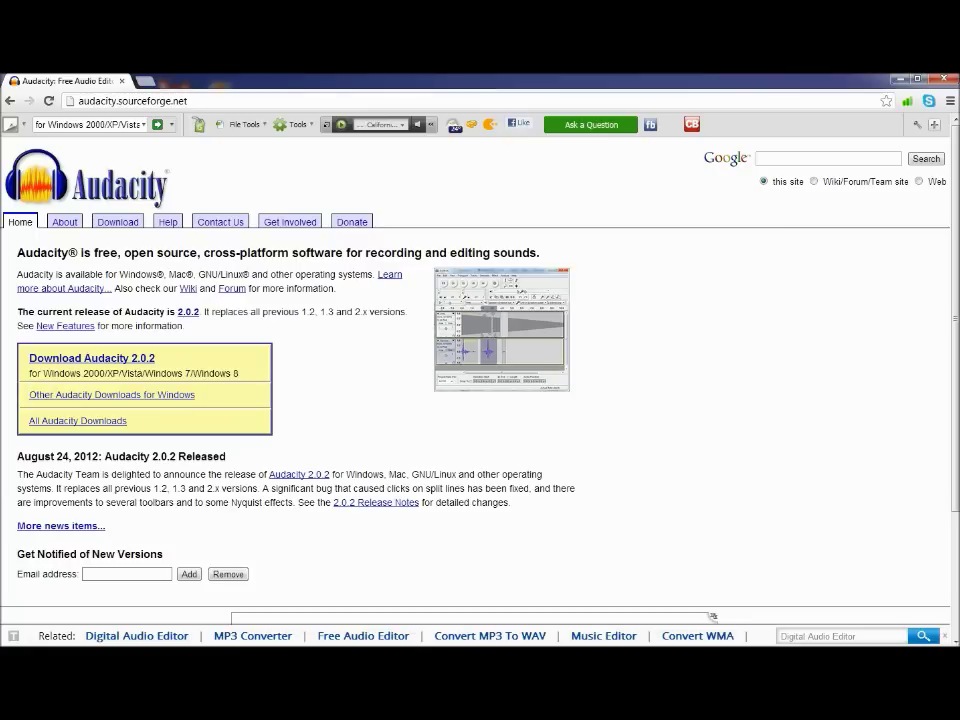
key("ctrl+l")
key("ctrl+v")
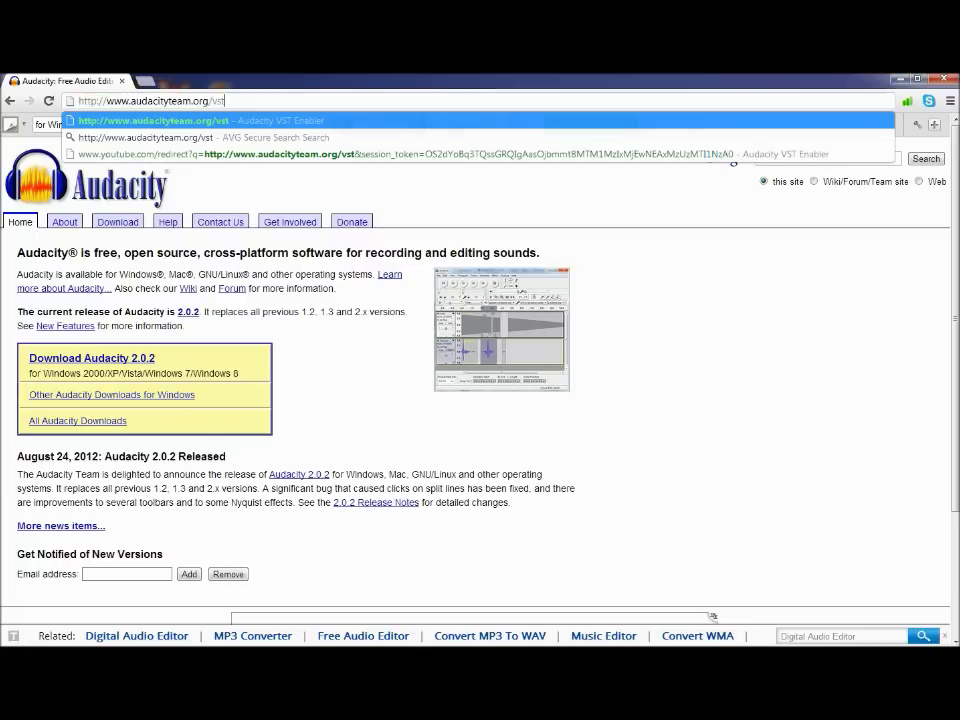
key("Return")
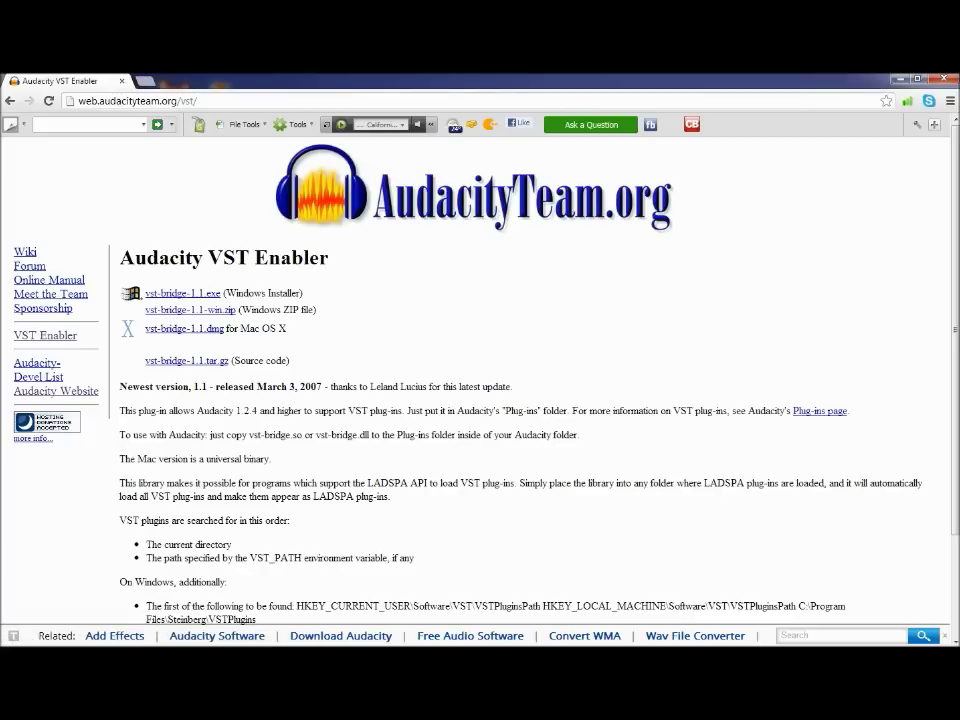
Step: Start the vst-bridge-1.1.exe installer download, then cancel it
left_click_drag(222, 293, 302, 293)
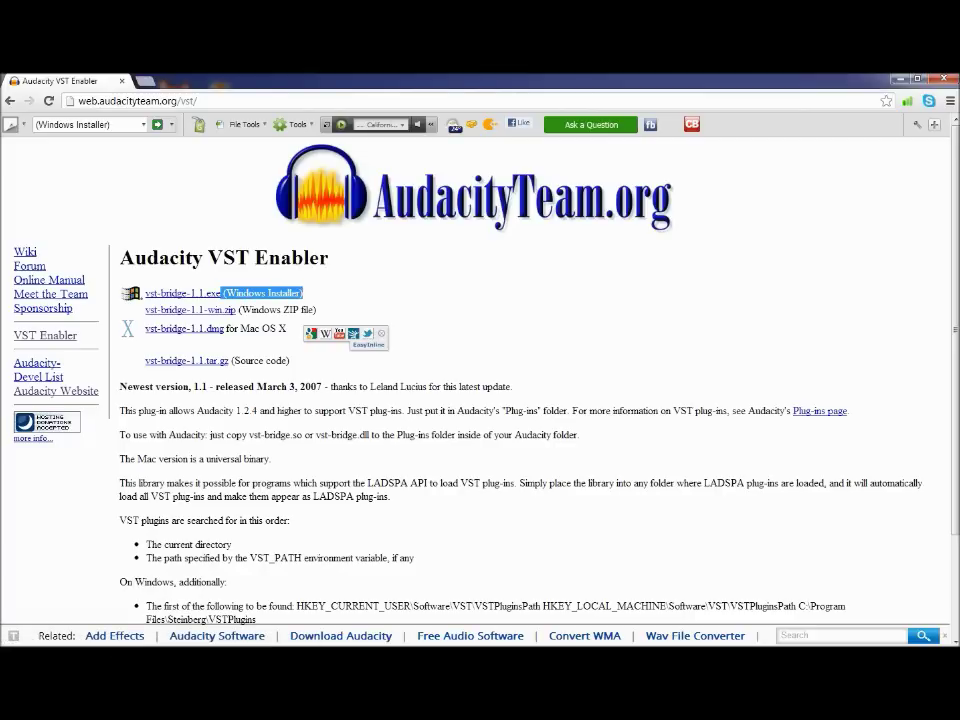
left_click_drag(145, 310, 310, 345)
left_click(310, 345)
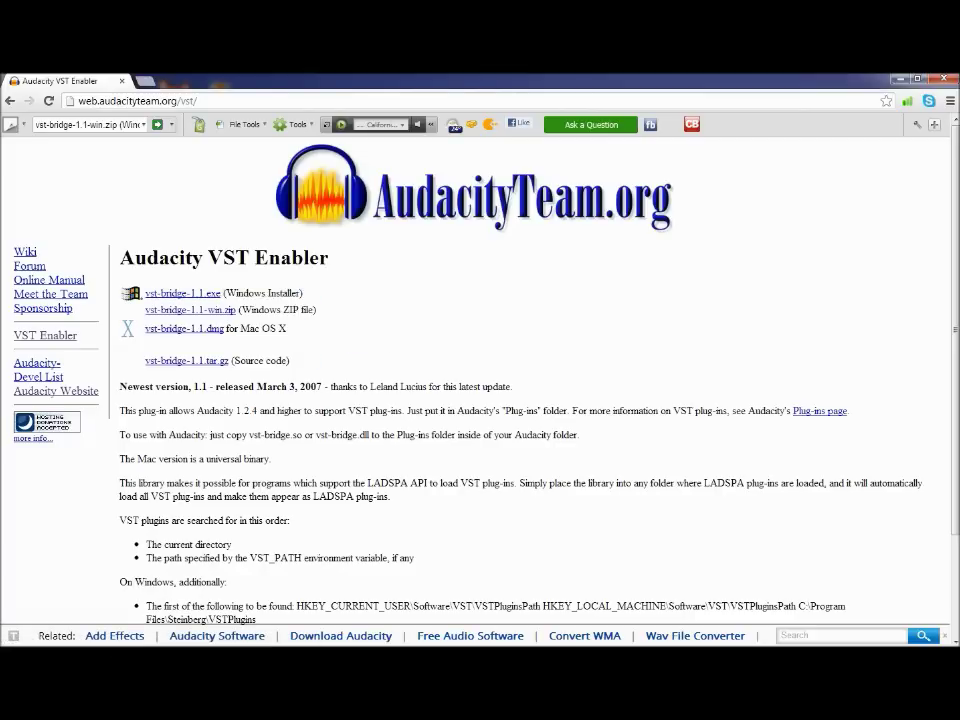
left_click(182, 293)
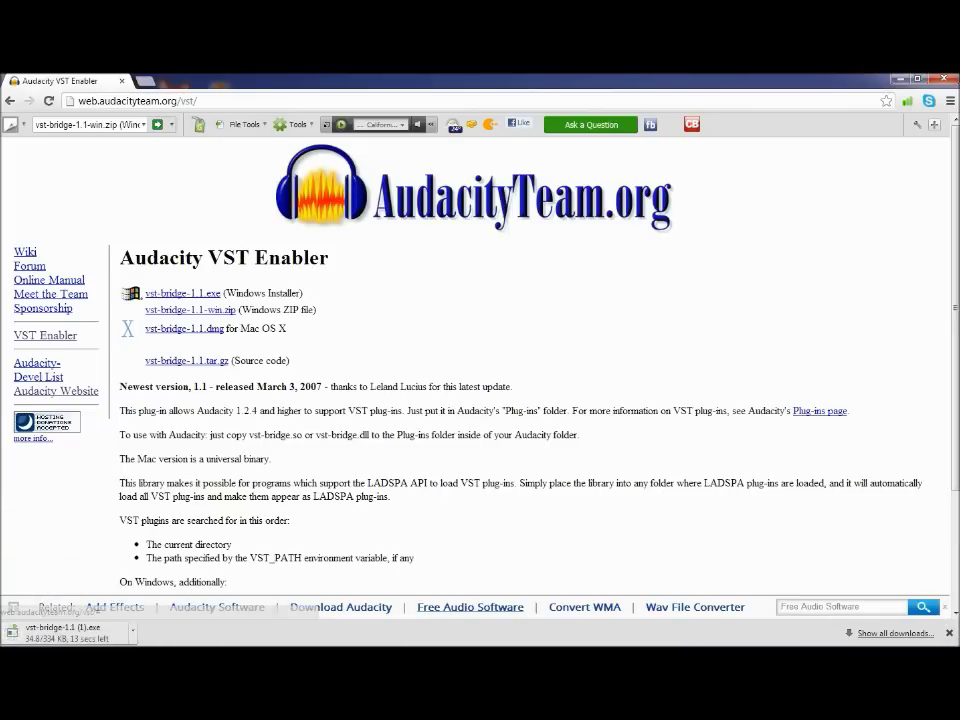
left_click(132, 631)
left_click(155, 611)
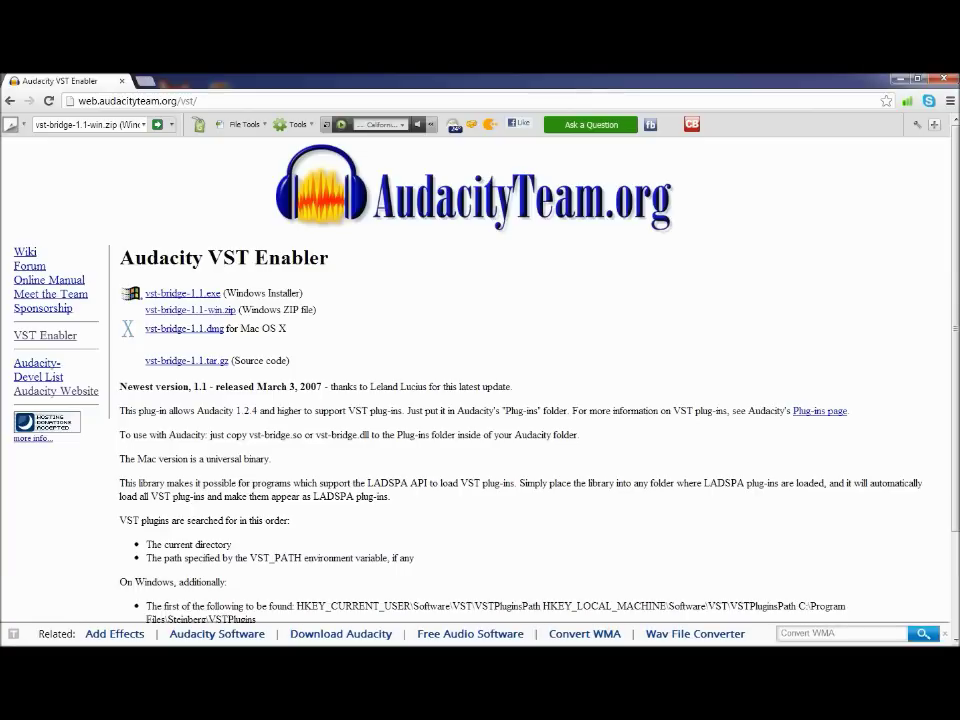
key("alt+Tab")
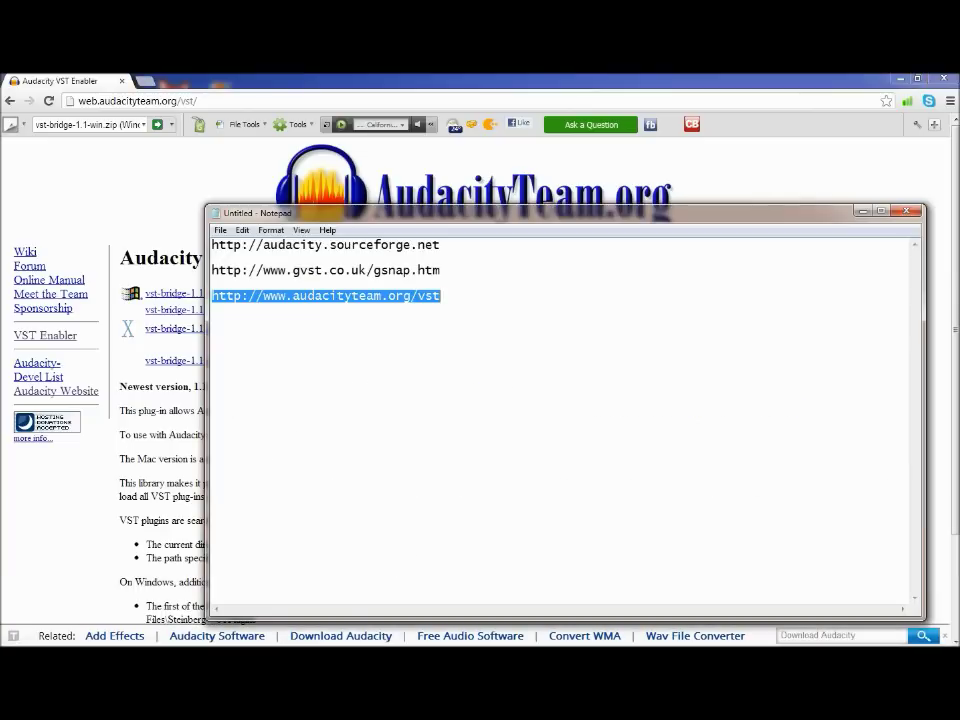
Step: Copy the GSnap address from the second line of the Notepad list
key("Up")
key("shift+Home")
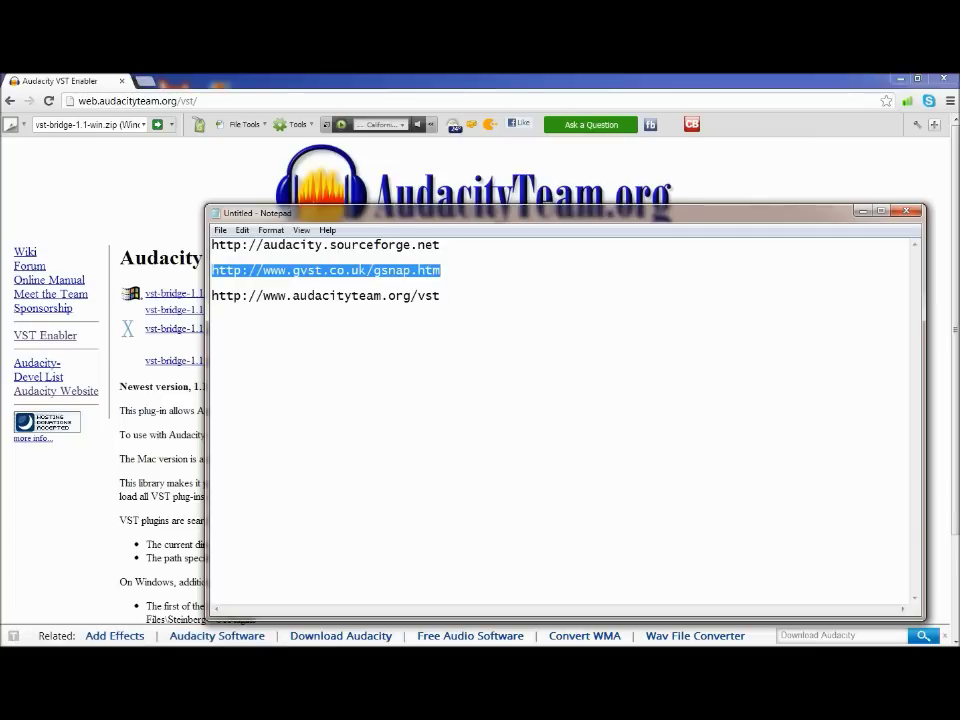
right_click(260, 276)
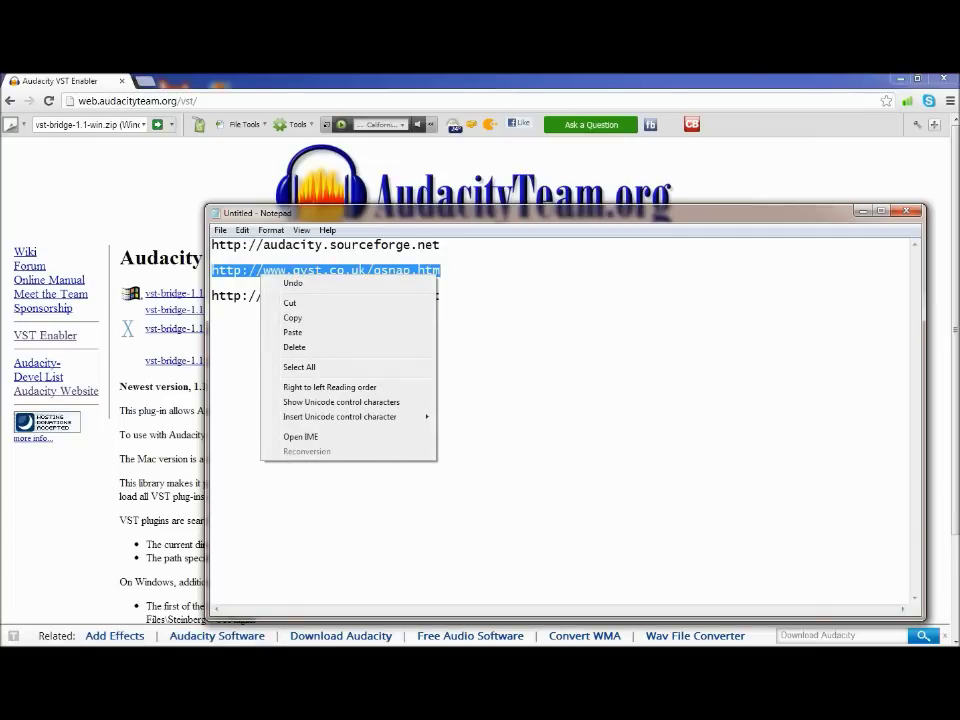
left_click(292, 317)
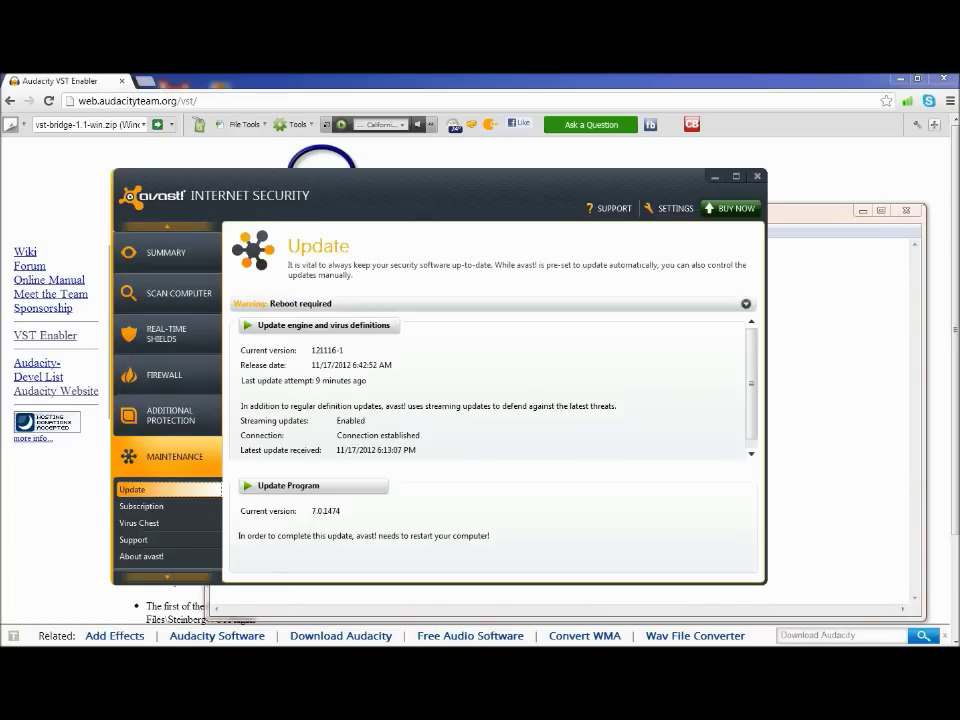
Step: Dismiss the antivirus window and load the GSnap download page in Chrome
key("alt+F4")
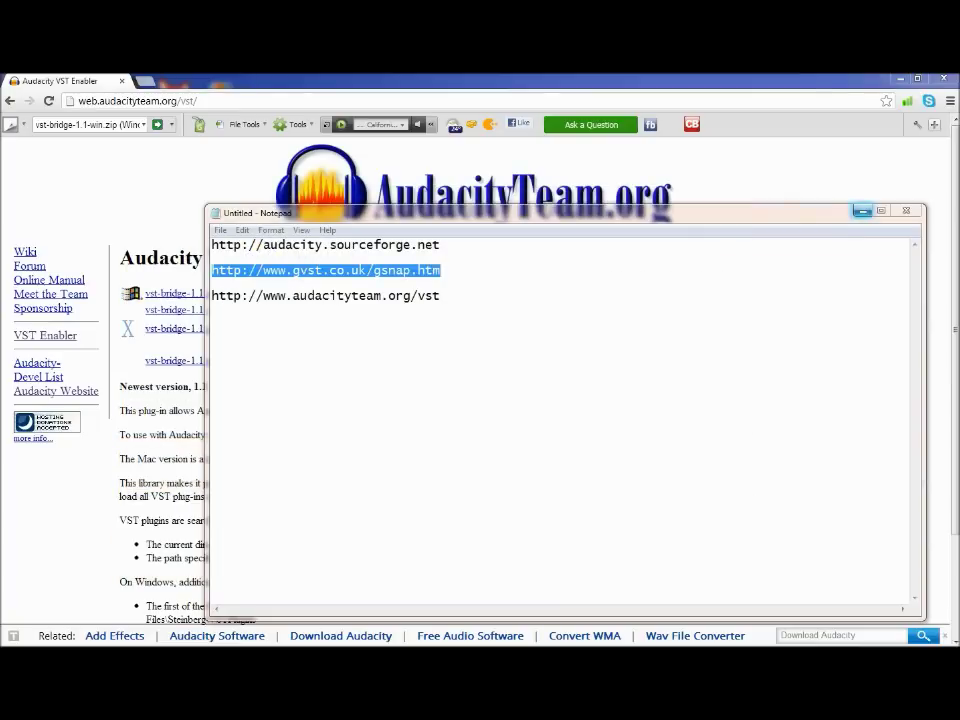
left_click(862, 211)
key("ctrl+l")
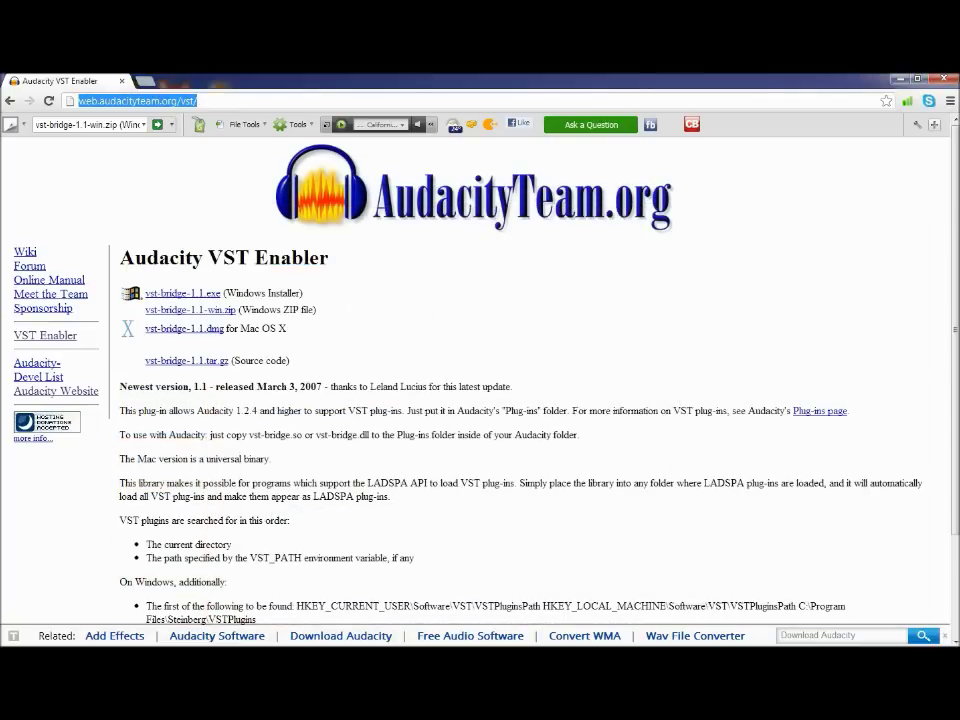
key("ctrl+v")
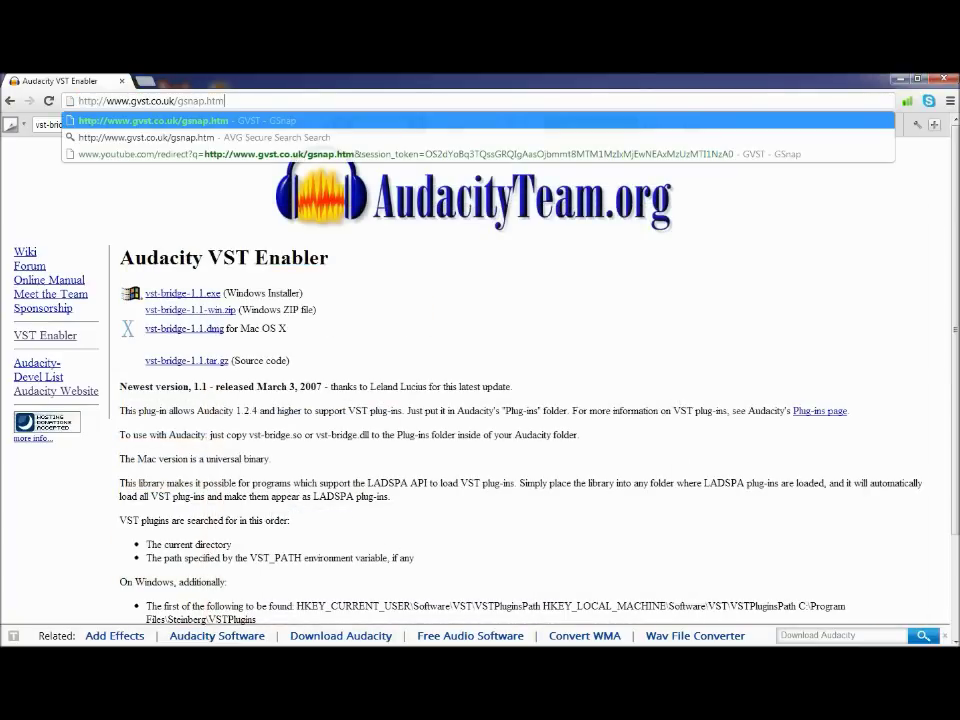
key("Return")
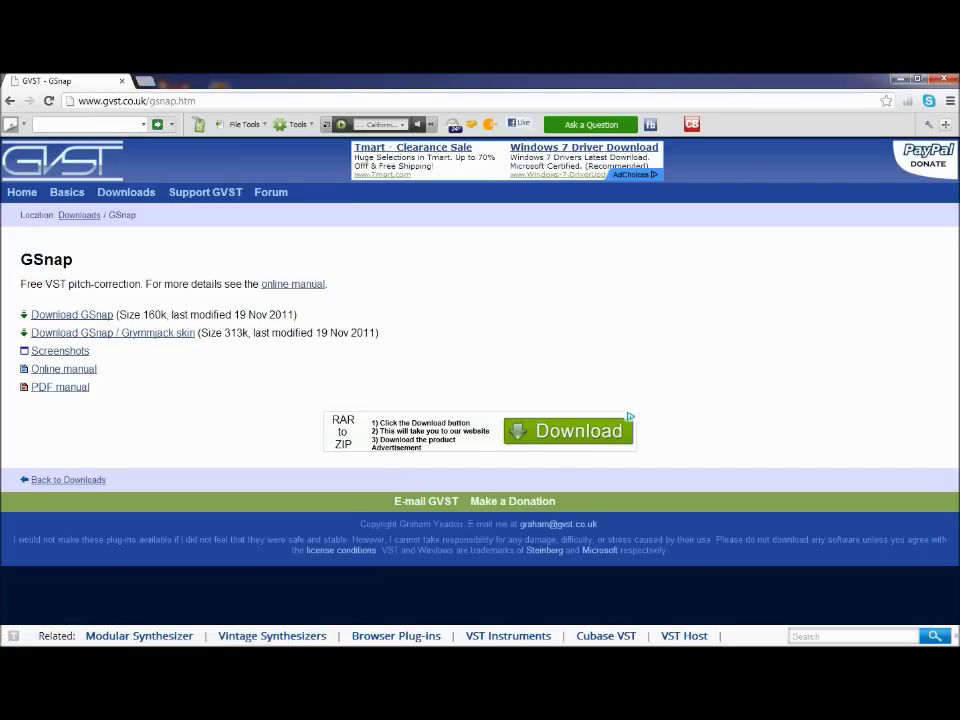
Step: Start and cancel the GSnap Grymmjack skin zip download, then open a Libraries window
left_click_drag(222, 333, 300, 333)
left_click(180, 350)
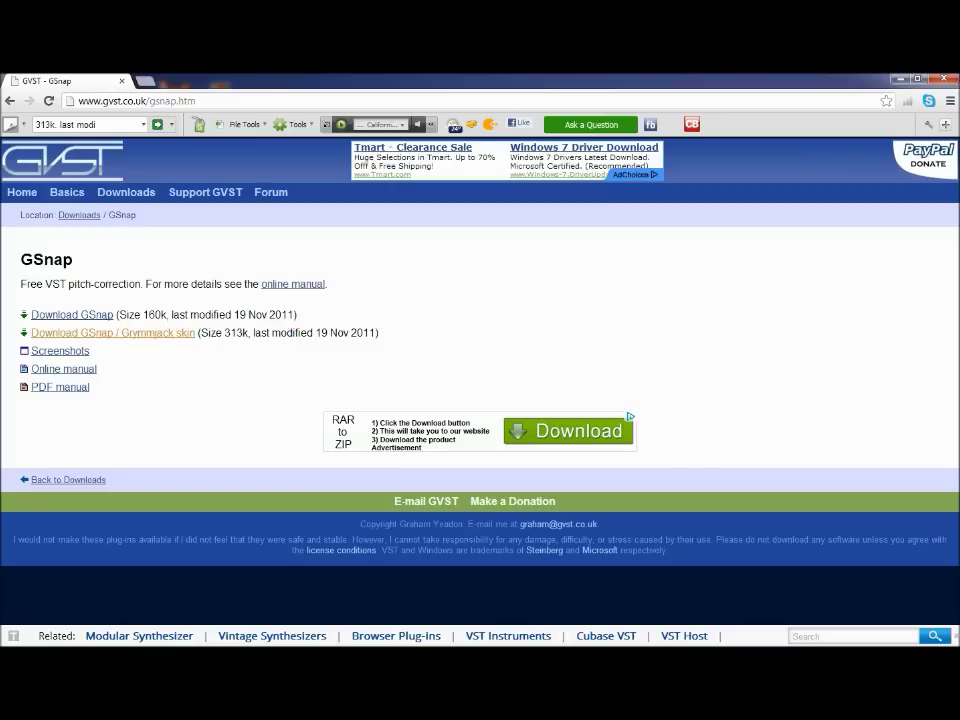
left_click(113, 333)
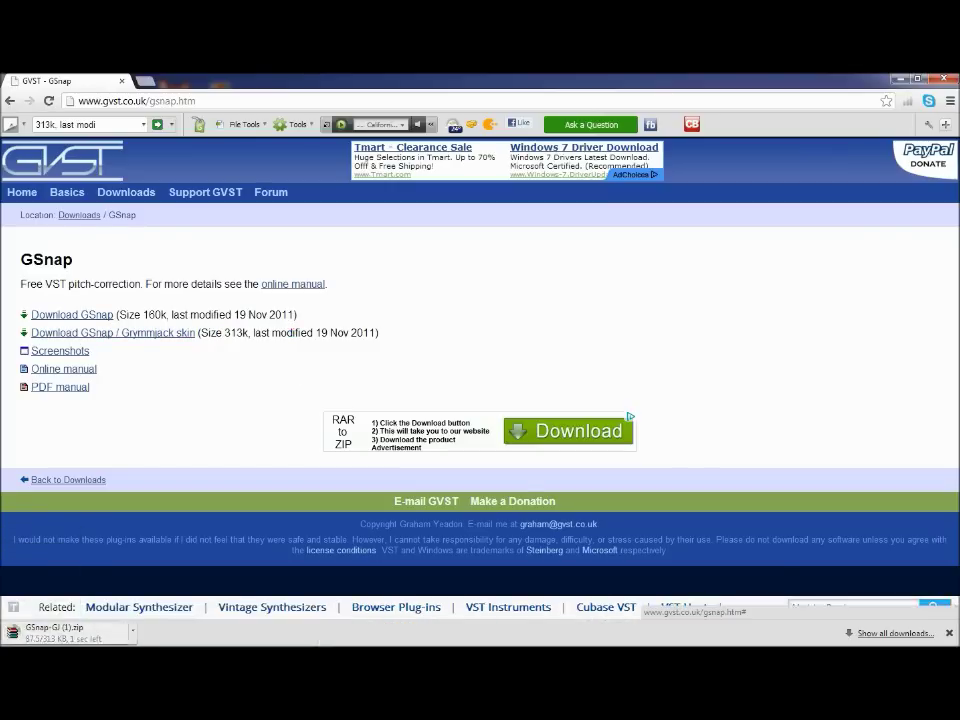
left_click(132, 631)
left_click(161, 610)
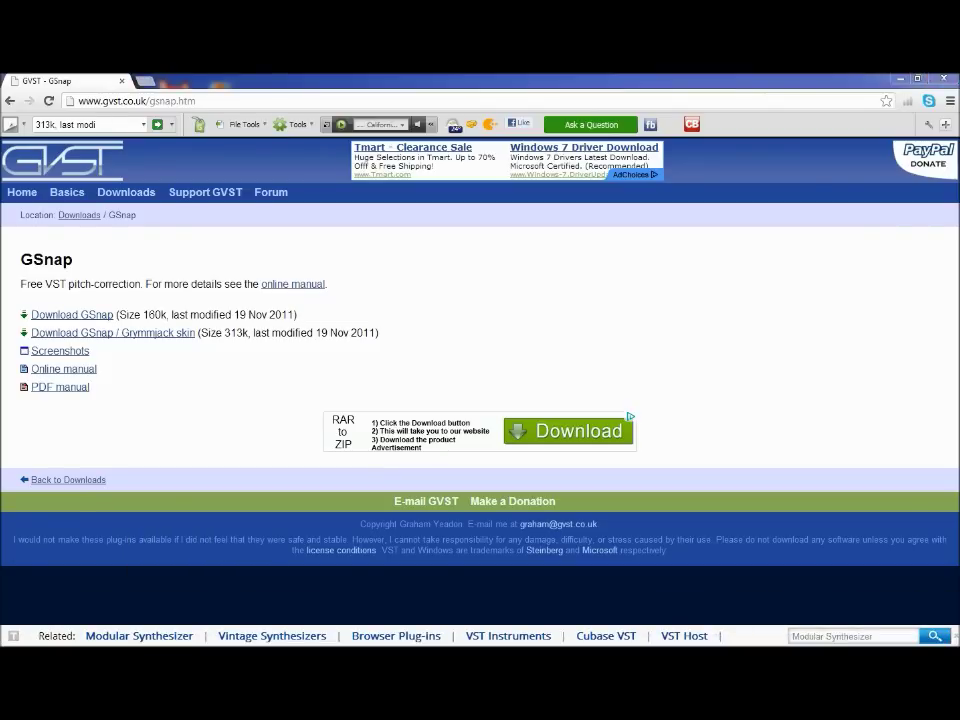
key("super+e")
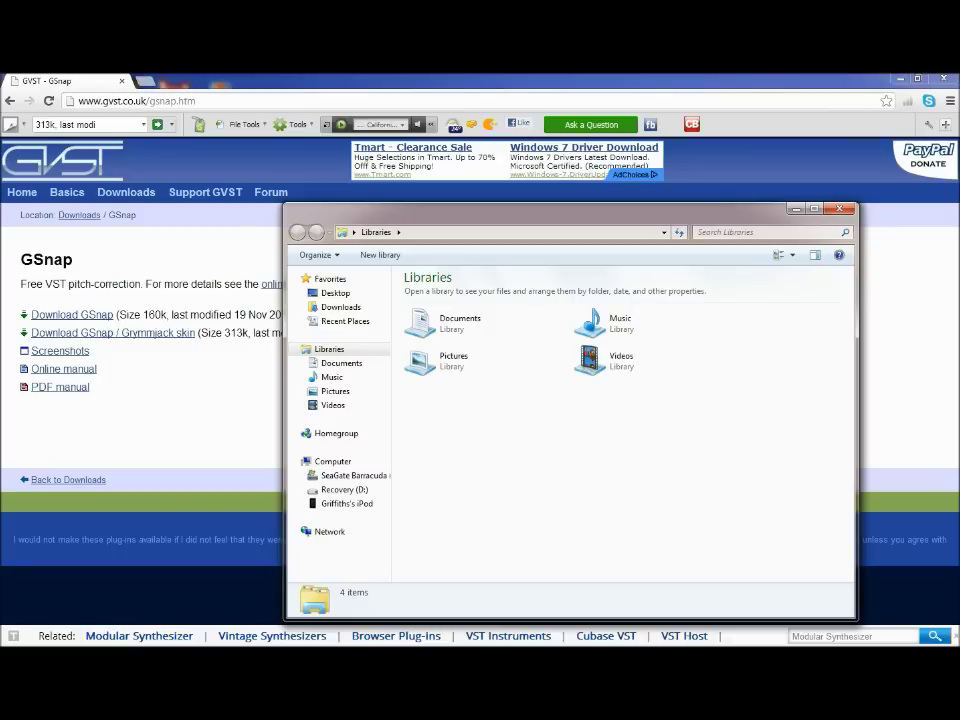
mouse_move(352, 475)
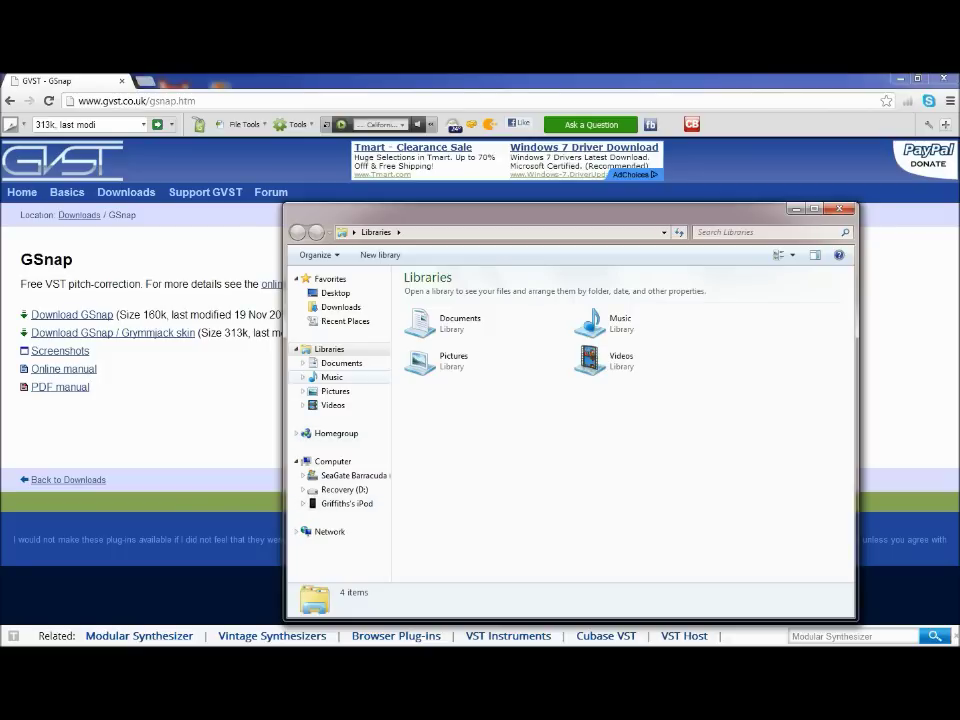
Step: Delete the duplicate GSnap-GJ (1) archive from Downloads and open GSnap-GJ.zip in WinRAR
key("alt+F4")
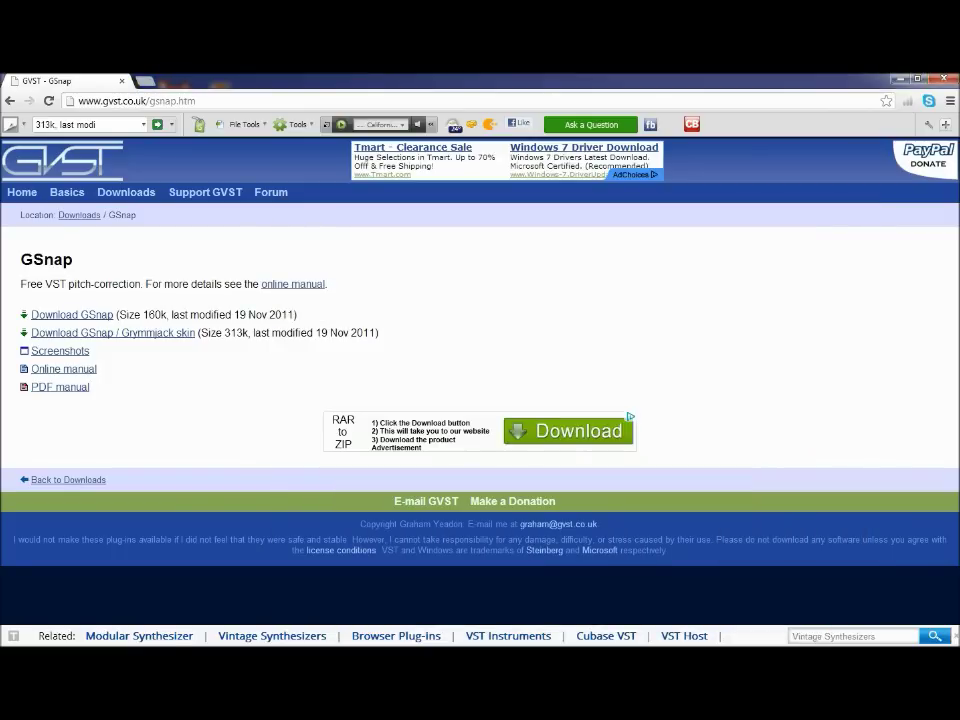
key("super+e")
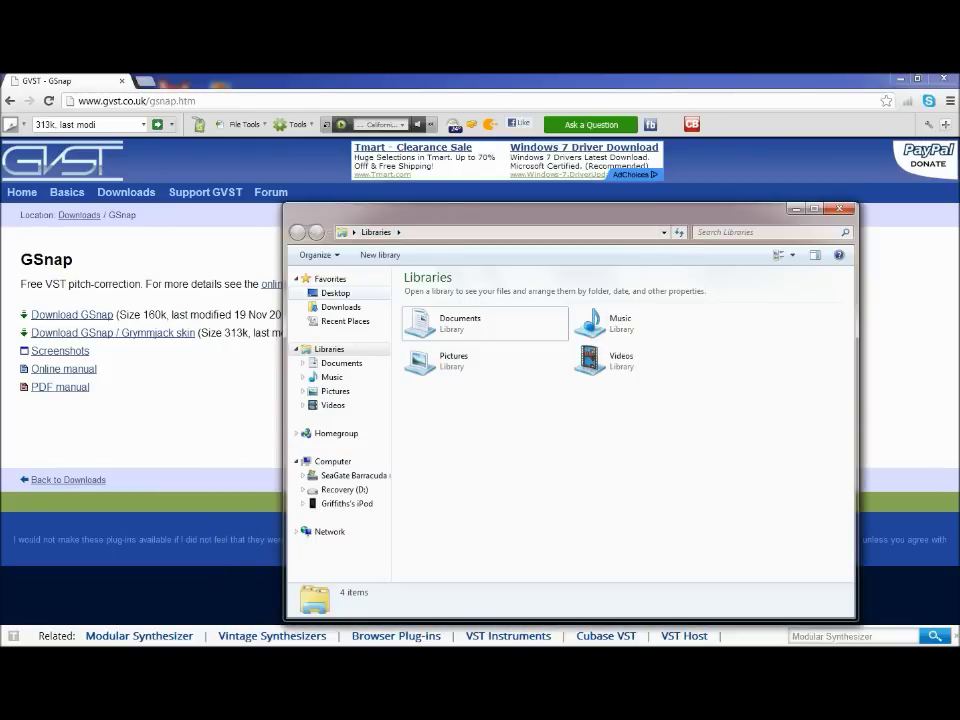
left_click(341, 307)
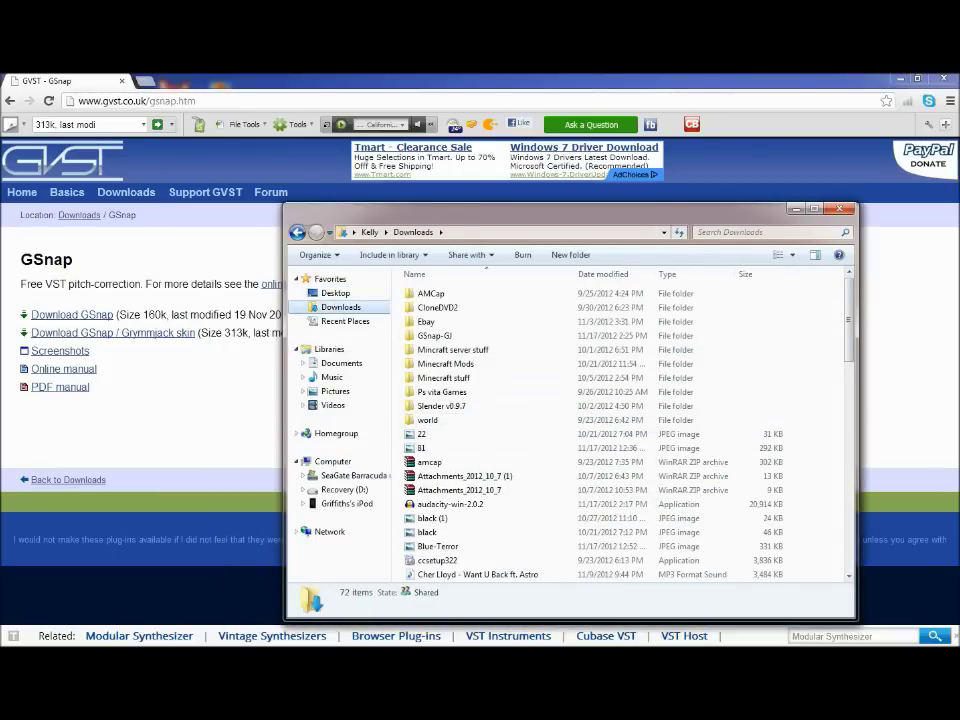
scroll(700, 449, "down", 5)
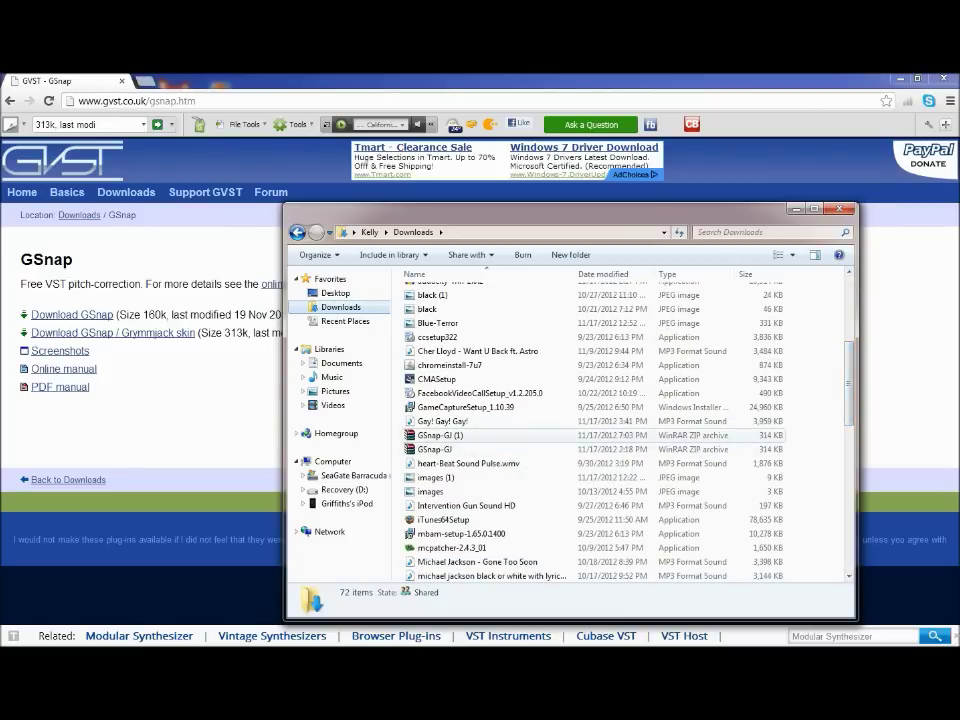
right_click(490, 440)
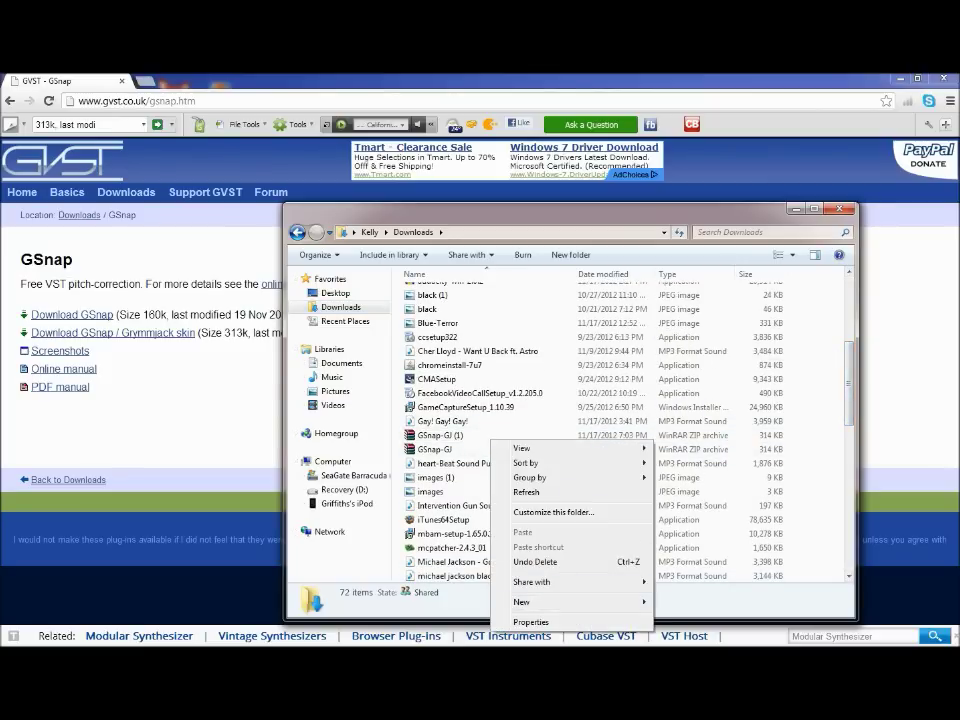
left_click(460, 435)
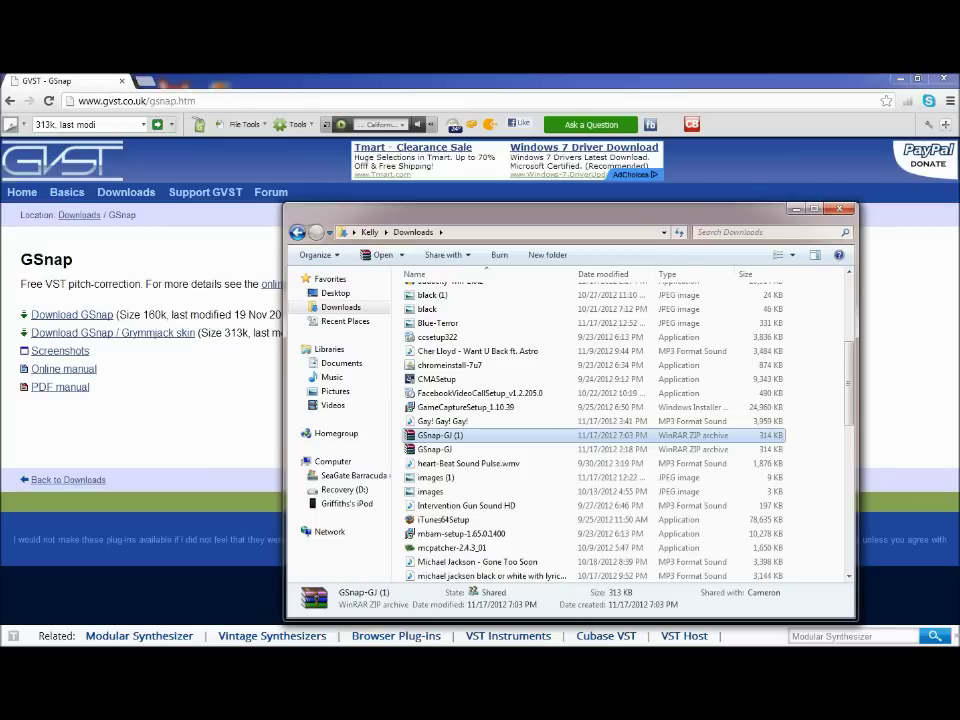
key("Delete")
key("Return")
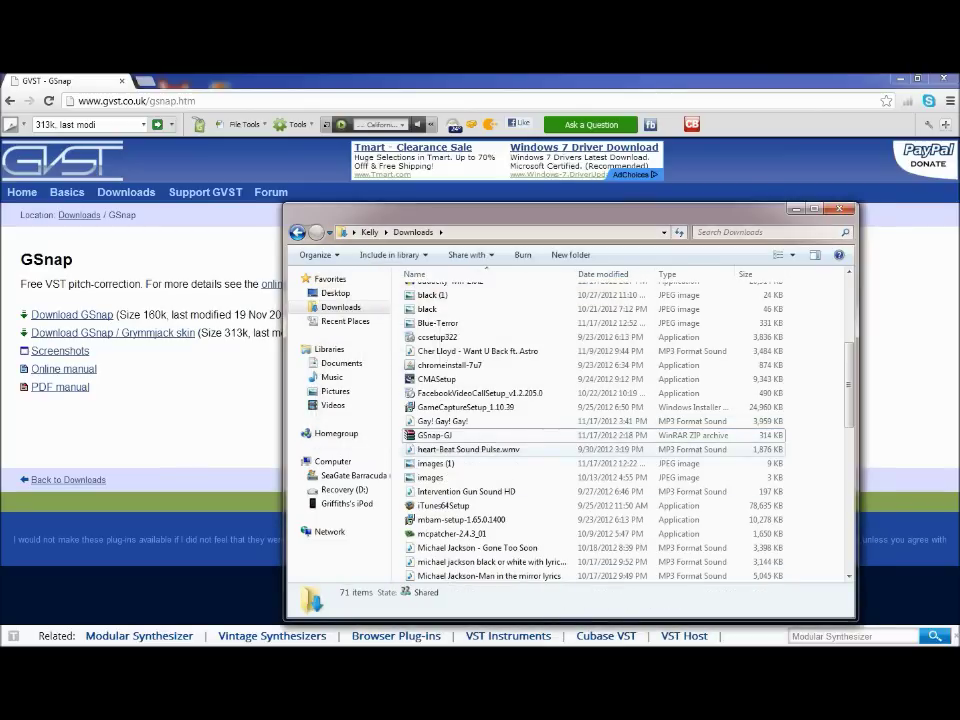
left_click(440, 435)
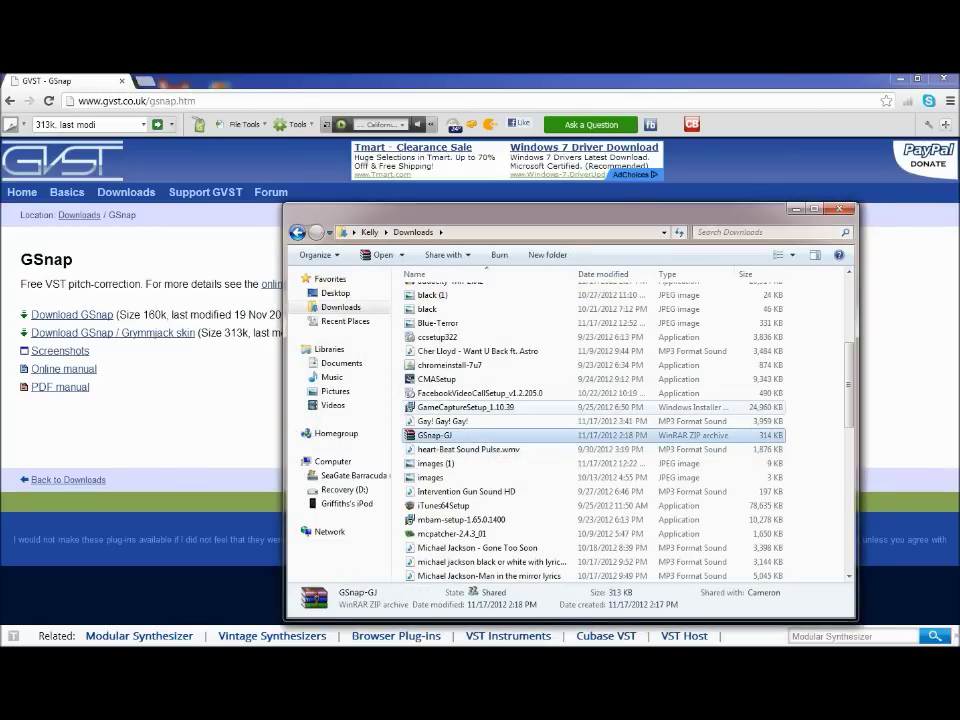
double_click(440, 435)
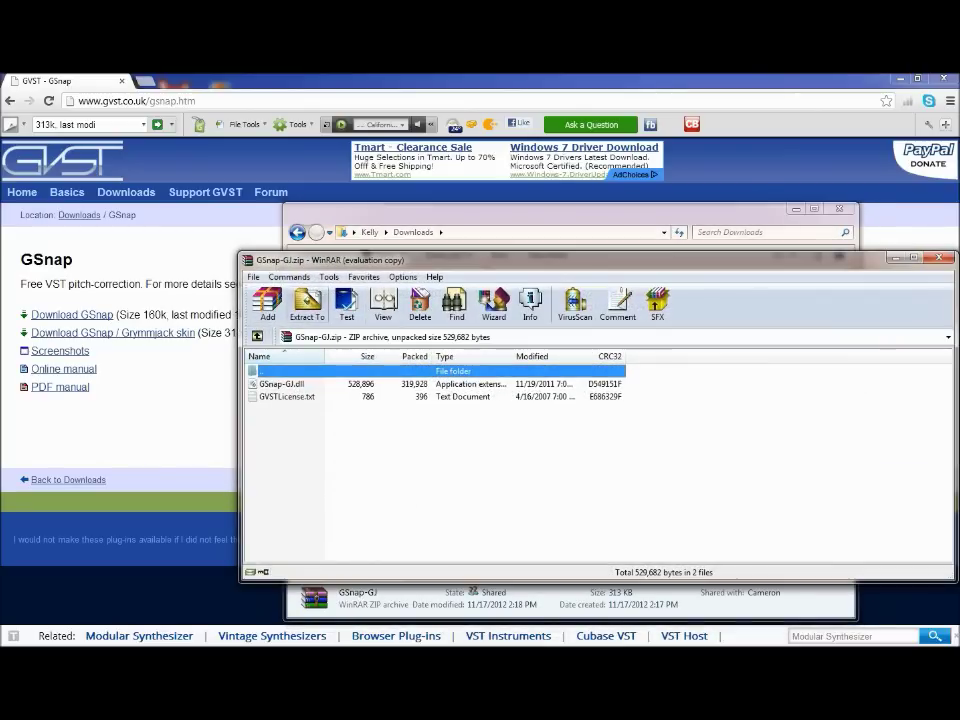
Step: Browse the extraction tree to Program Files (x86) > Audacity, then cancel and reopen the archive
key("alt+e")
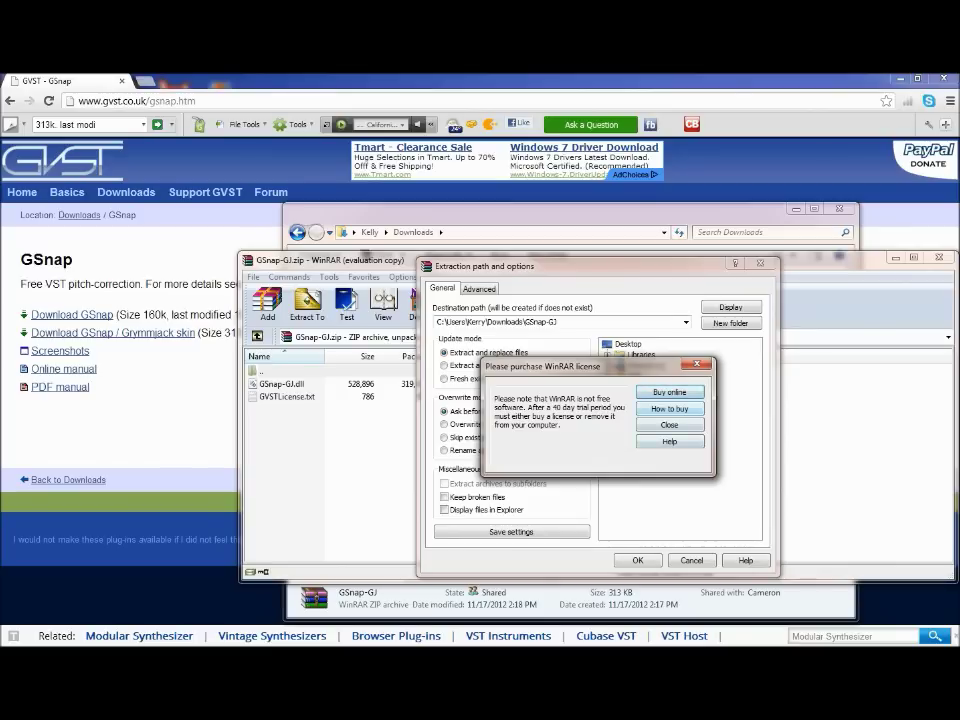
key("Escape")
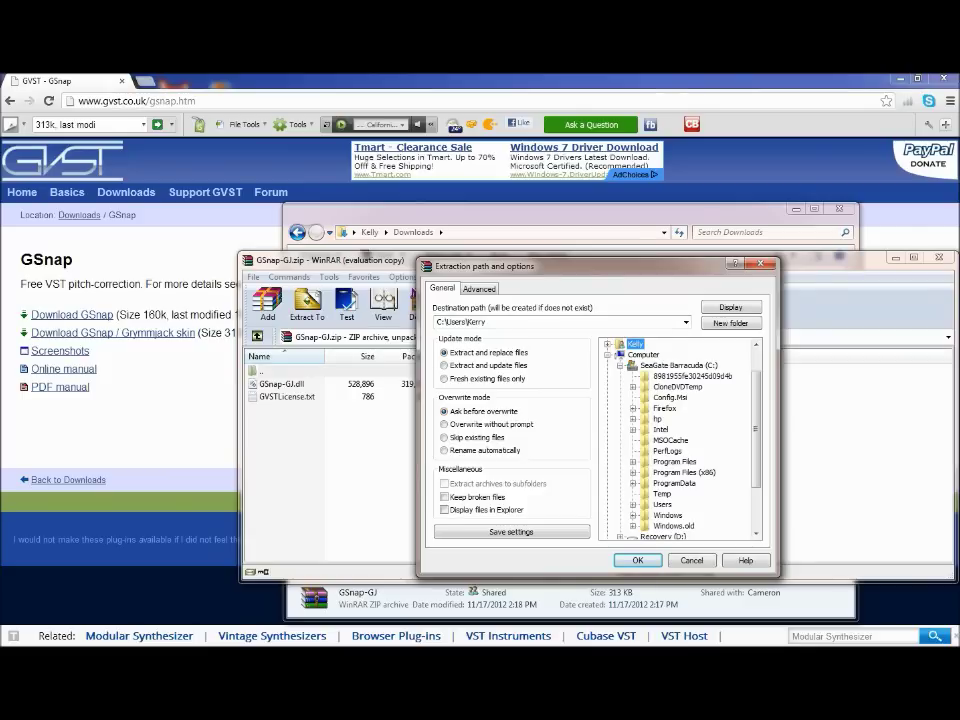
scroll(680, 440, "down", 1)
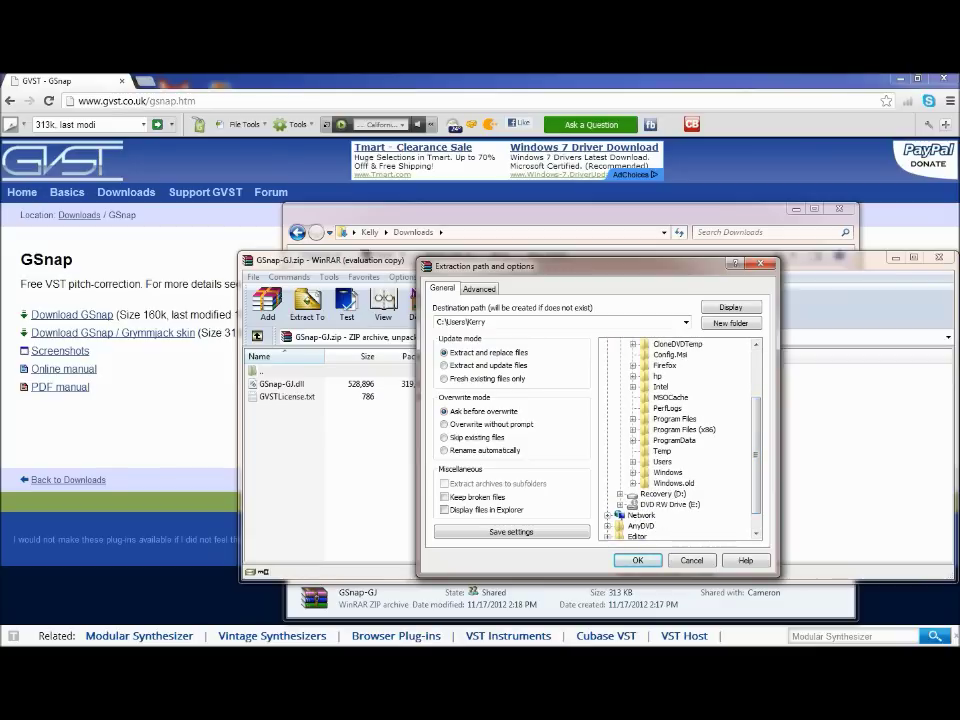
left_click(632, 429)
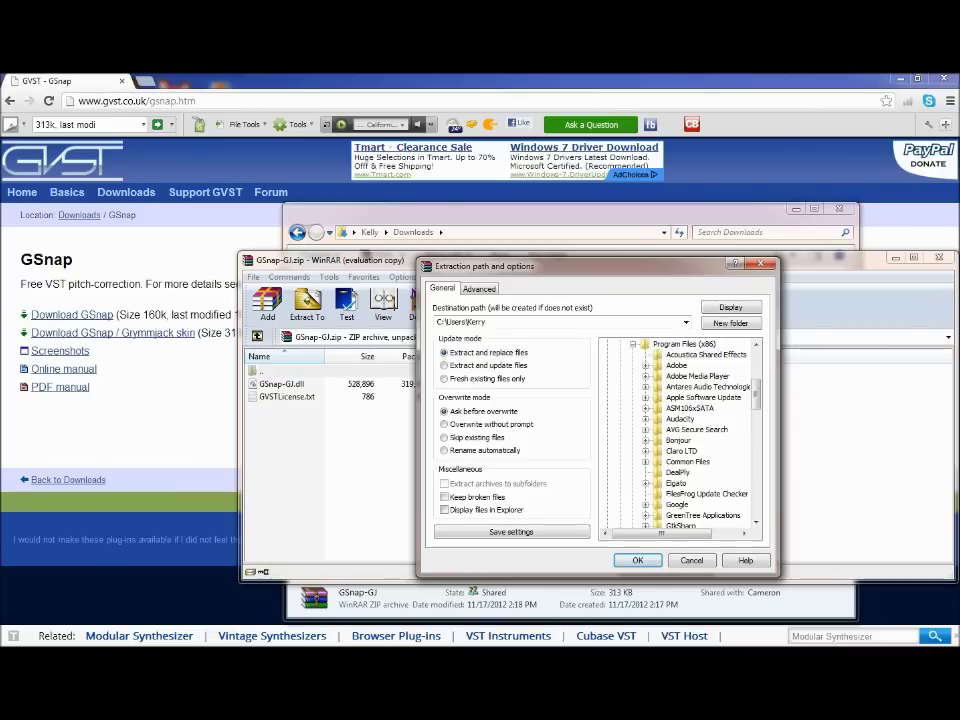
left_click(646, 418)
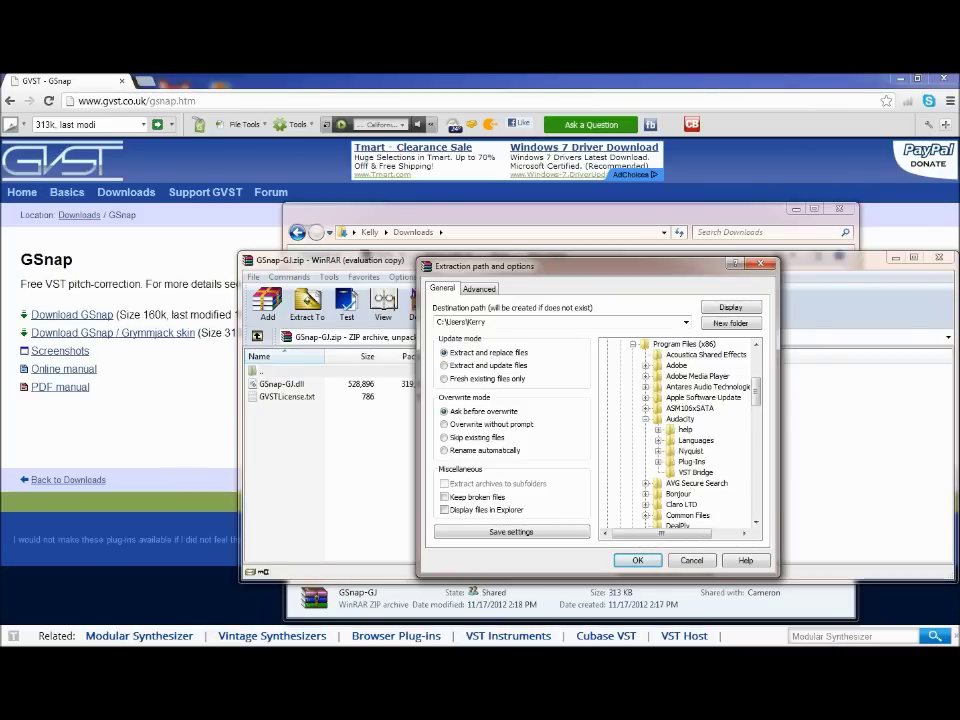
key("Escape")
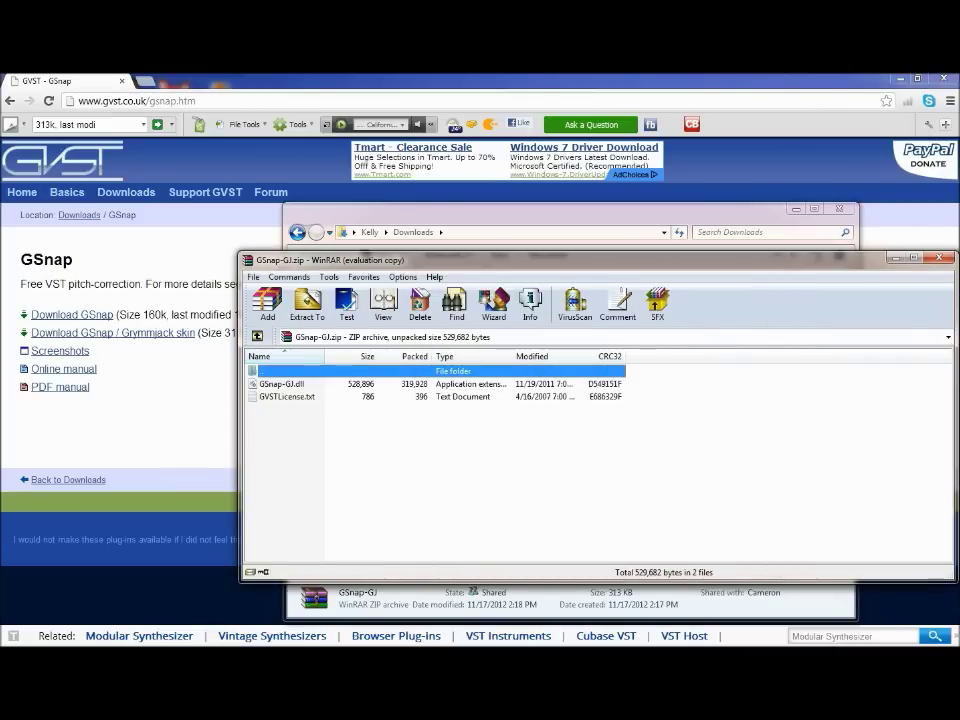
key("alt+F4")
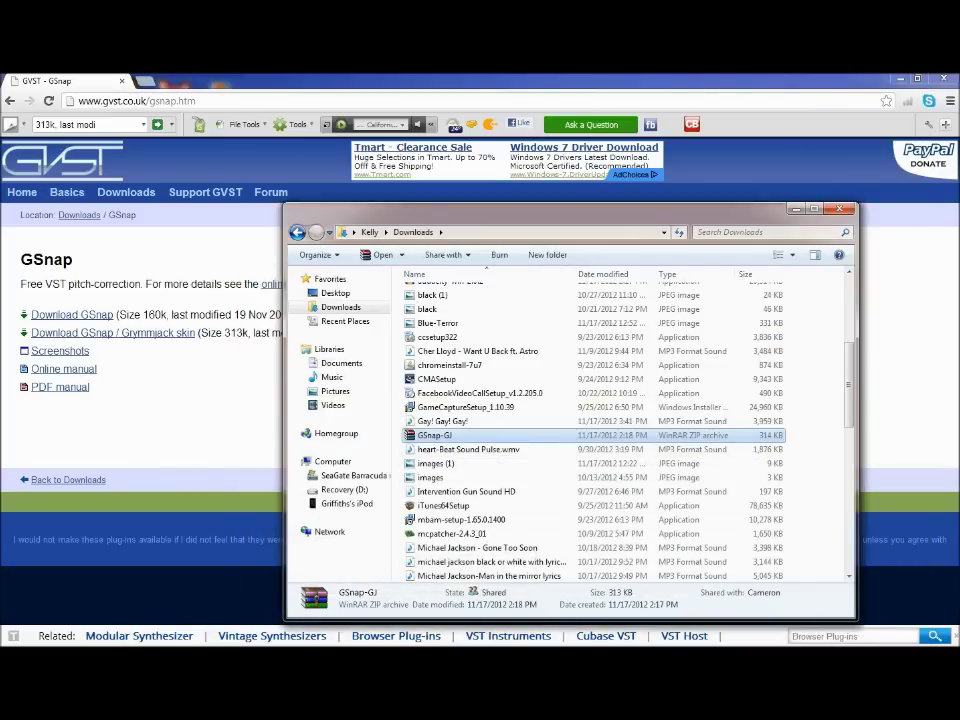
key("Return")
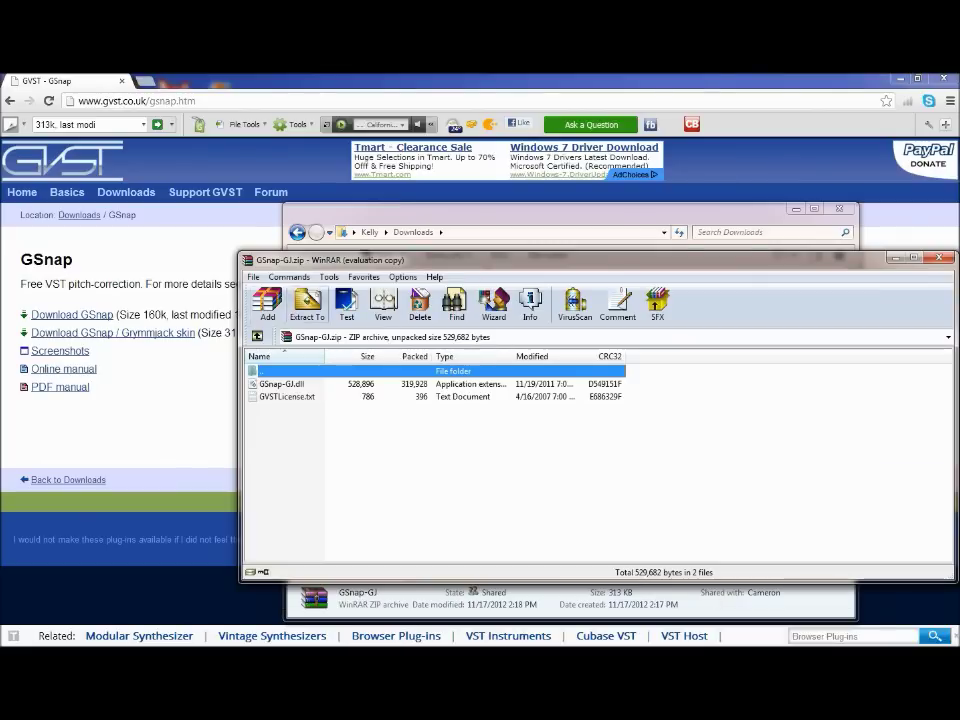
Step: Extract GSnap-GJ into the Plug-Ins folder under Program Files (x86)\Audacity
key("alt+e")
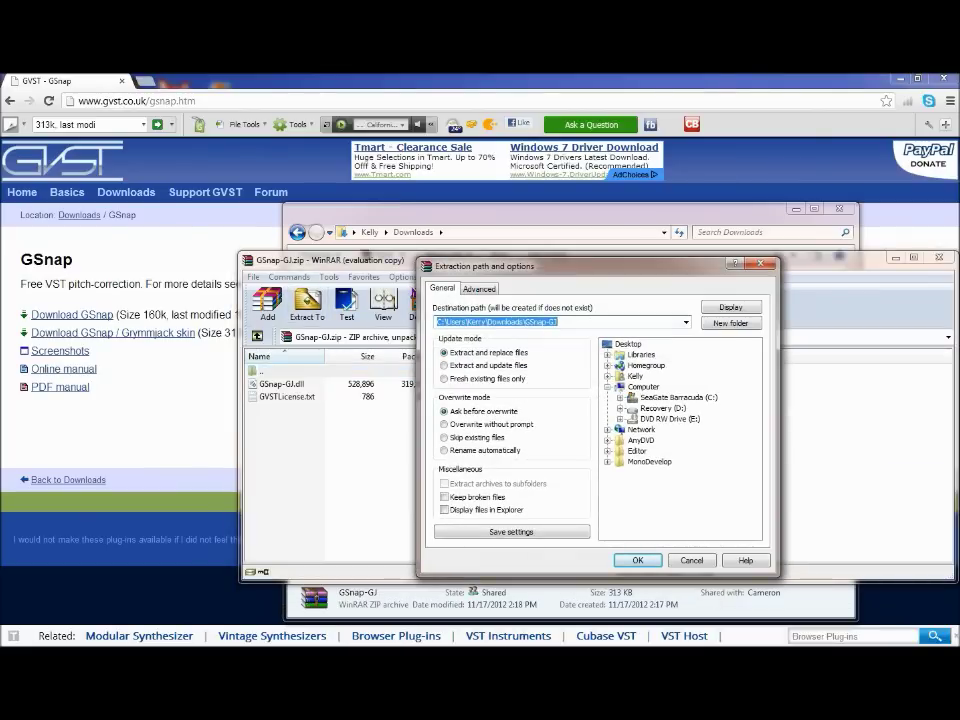
key("Down")
key("Down")
key("Down")
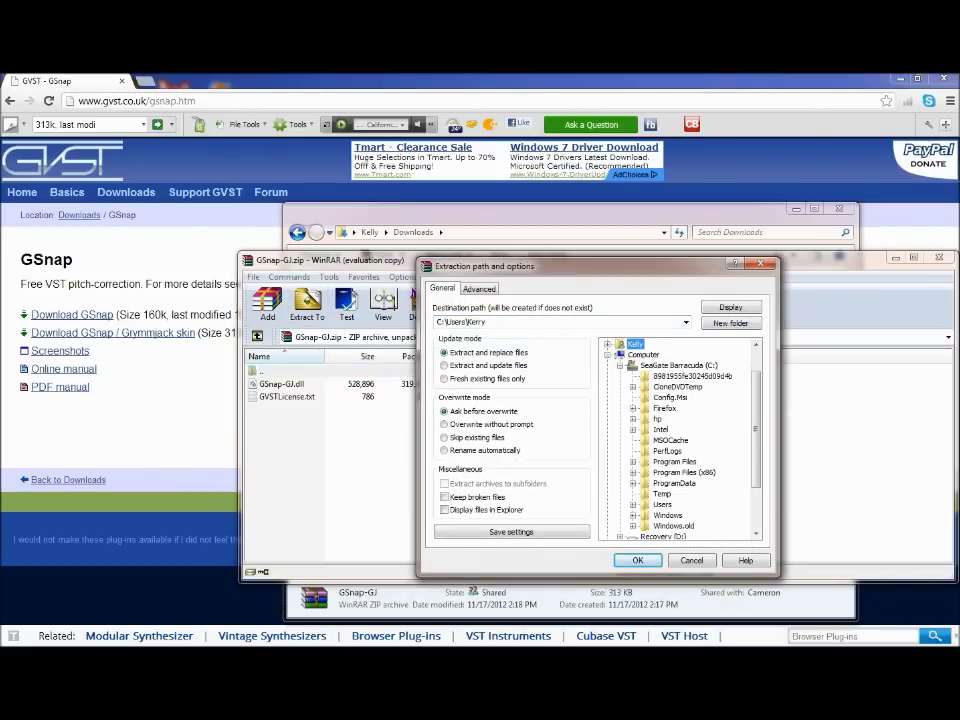
left_click(632, 472)
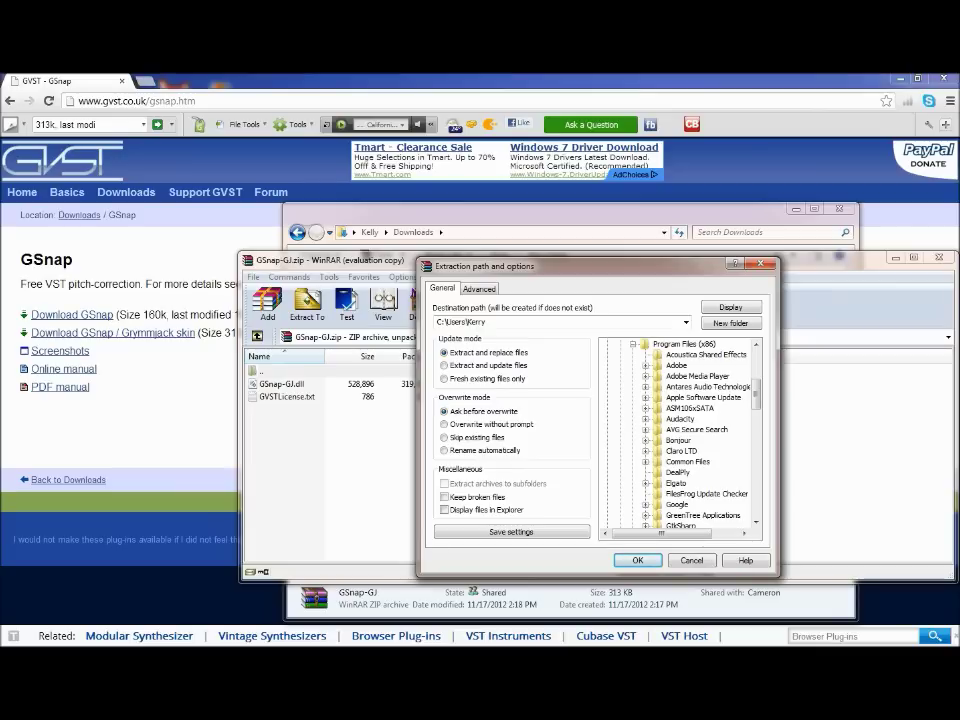
left_click(646, 419)
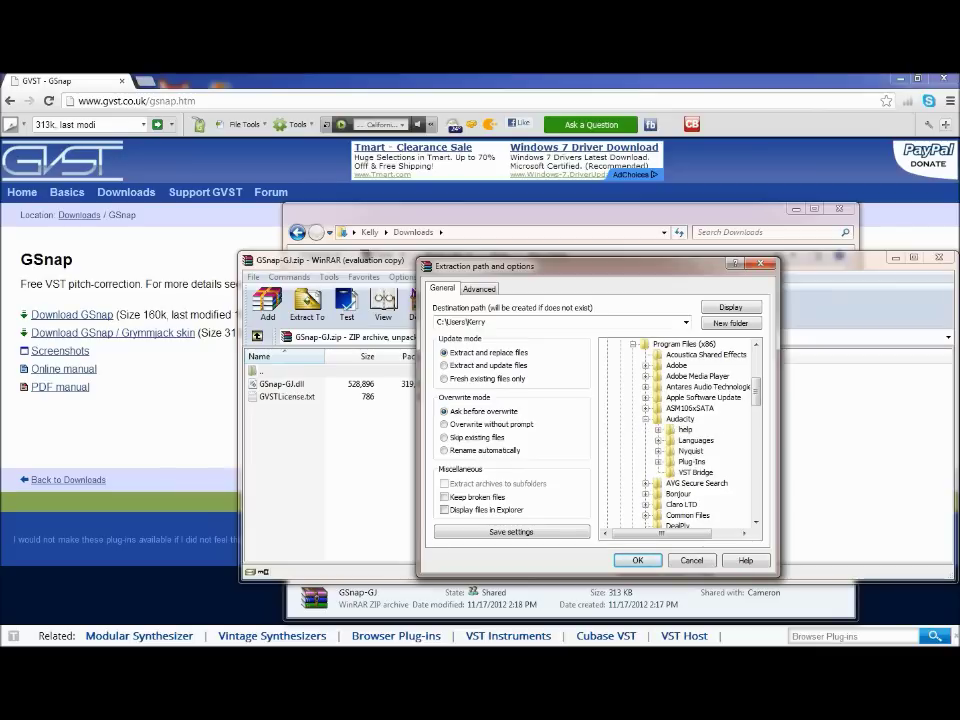
left_click(690, 461)
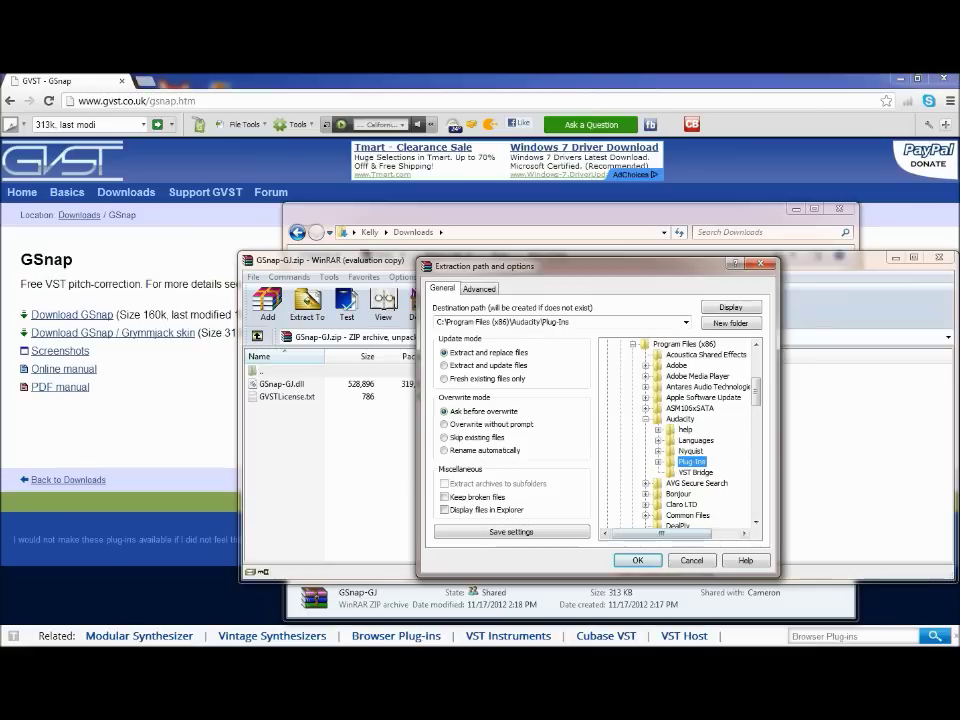
left_click(637, 560)
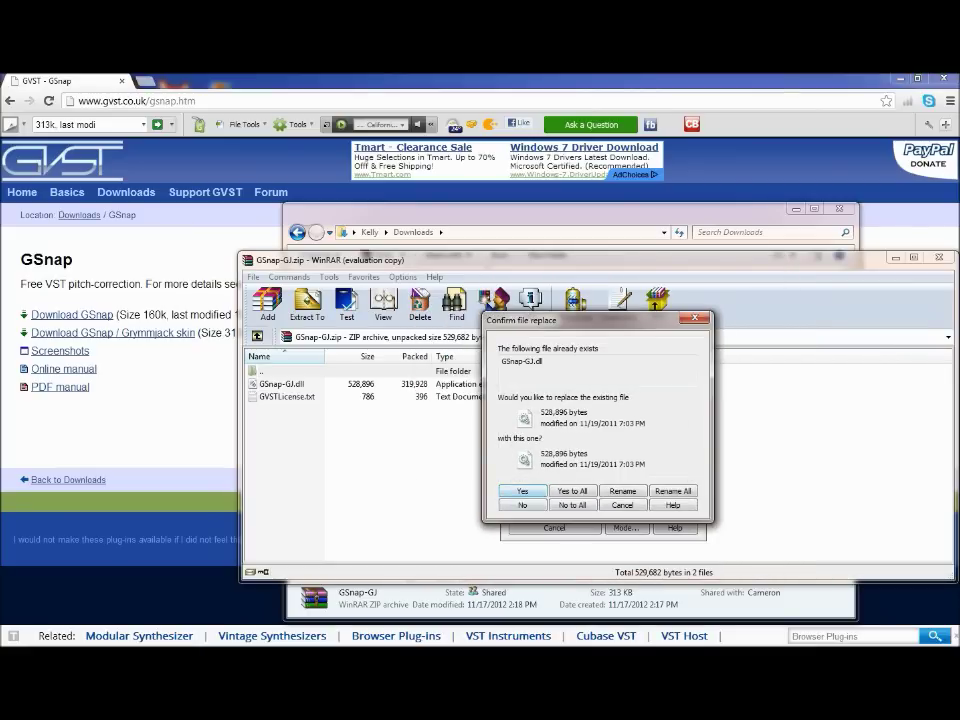
Step: Overwrite GSnap-GJ.dll in Plug-Ins, extract another copy to the Desktop, and close both windows
key("Return")
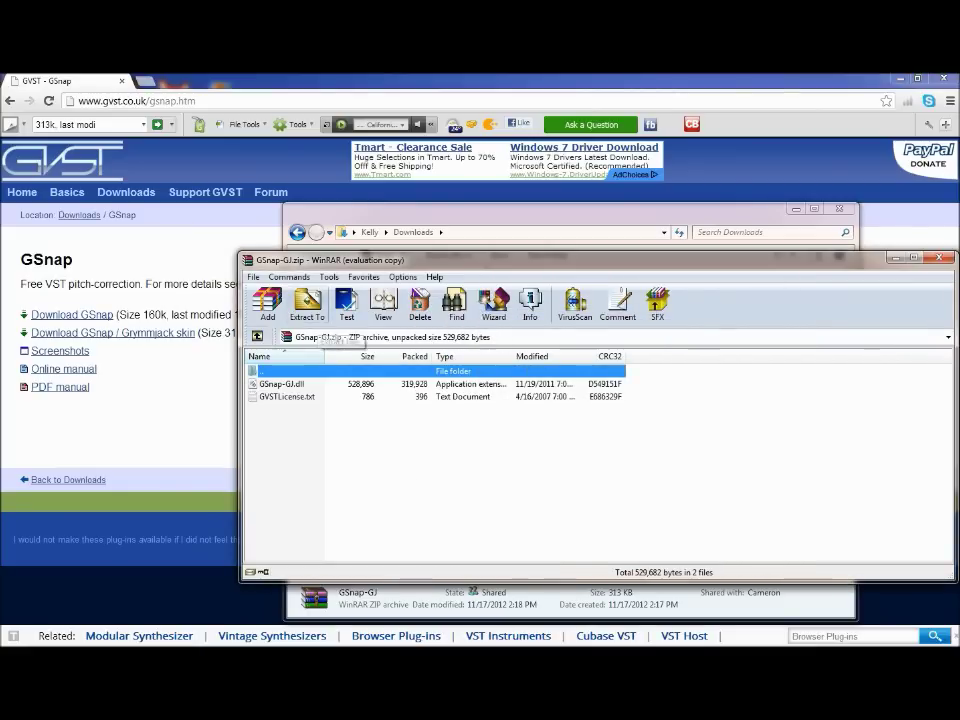
key("alt+e")
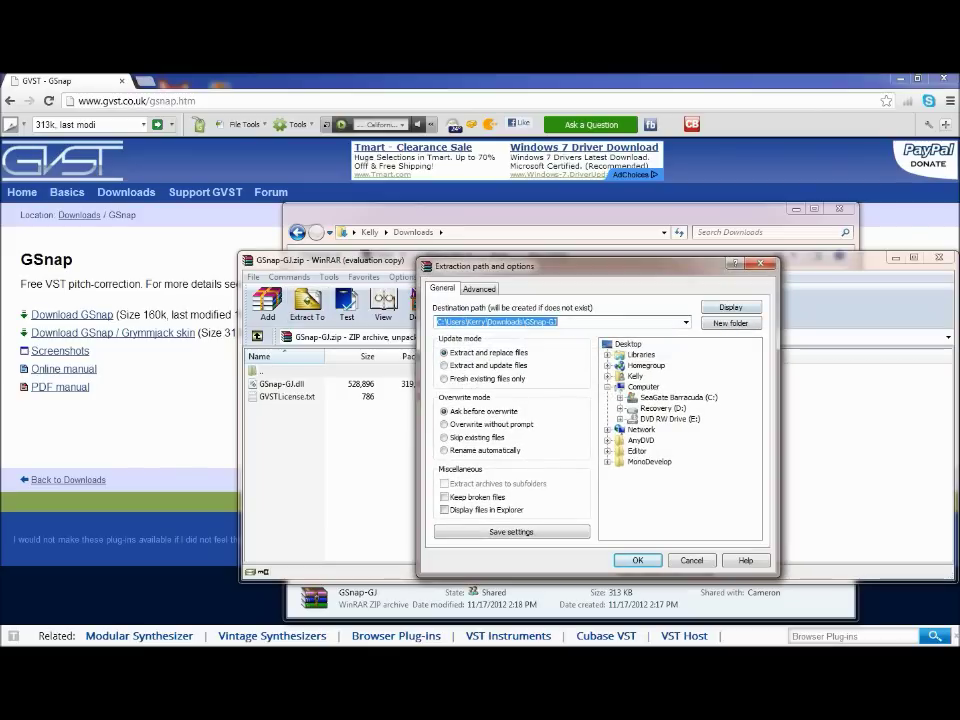
left_click(628, 343)
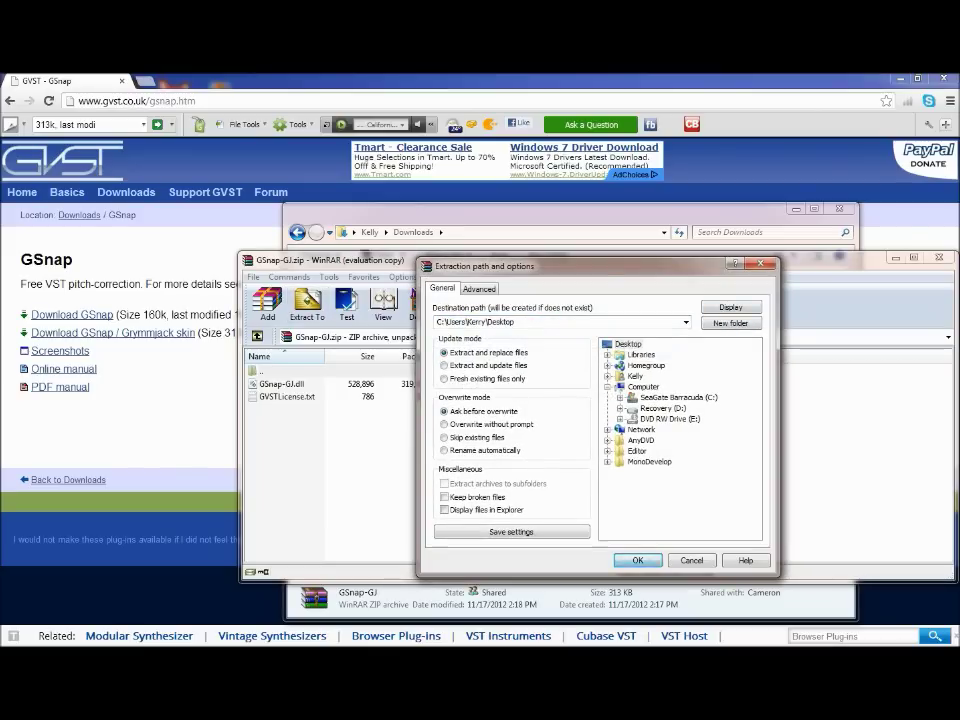
key("Return")
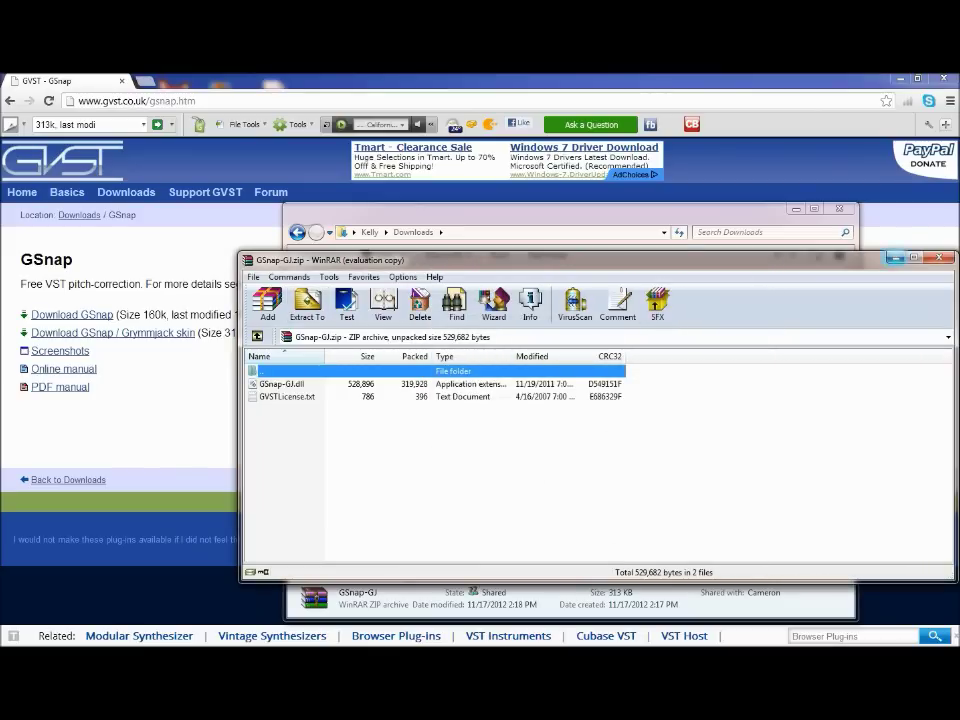
key("alt+F4")
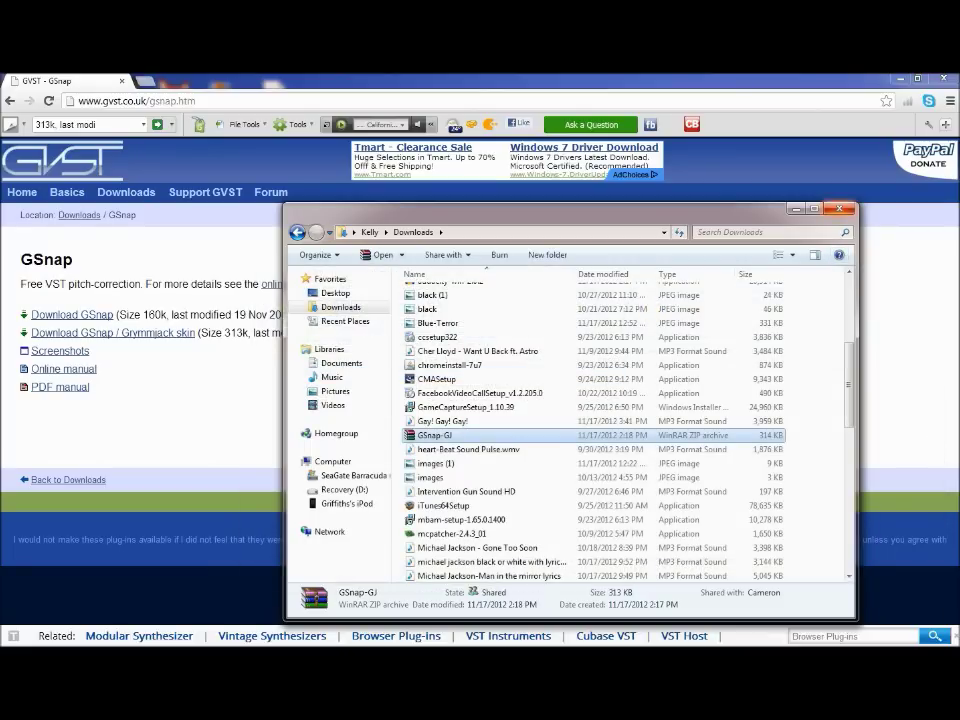
key("alt+F4")
key("alt+F4")
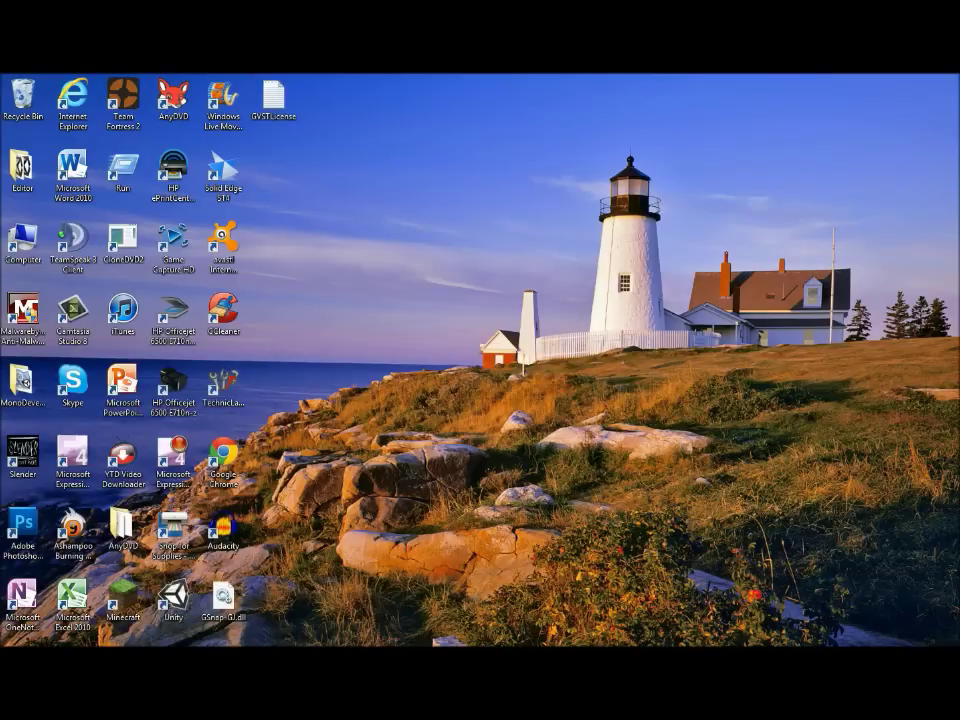
Step: Select GVSTLicense on the desktop and browse to C:\Program Files (x86)\Audacity
left_click_drag(305, 85, 20, 330)
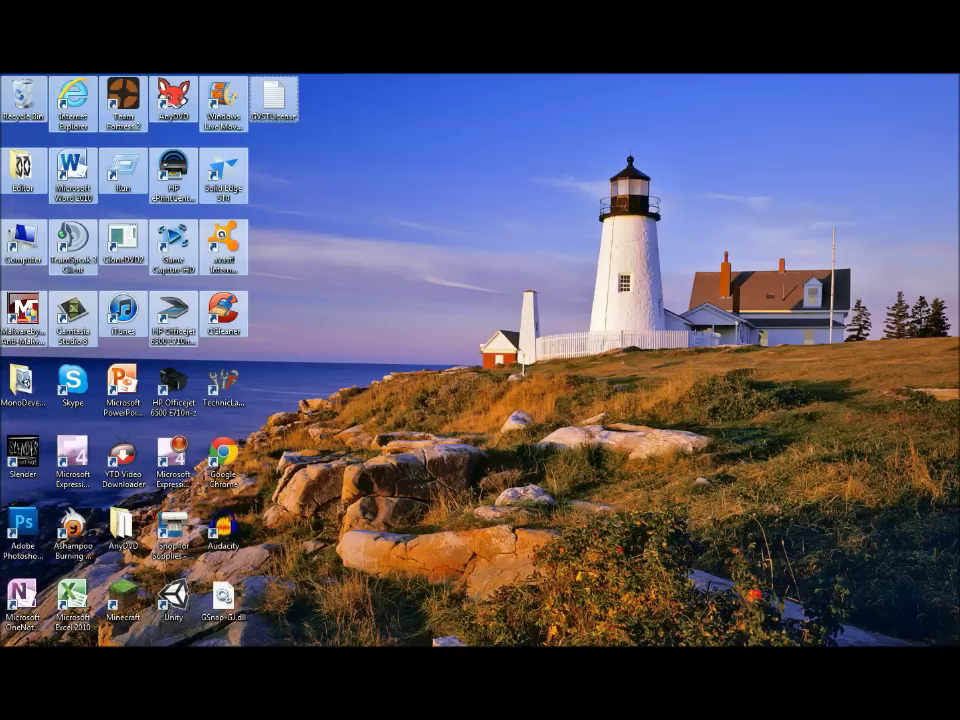
left_click(273, 98)
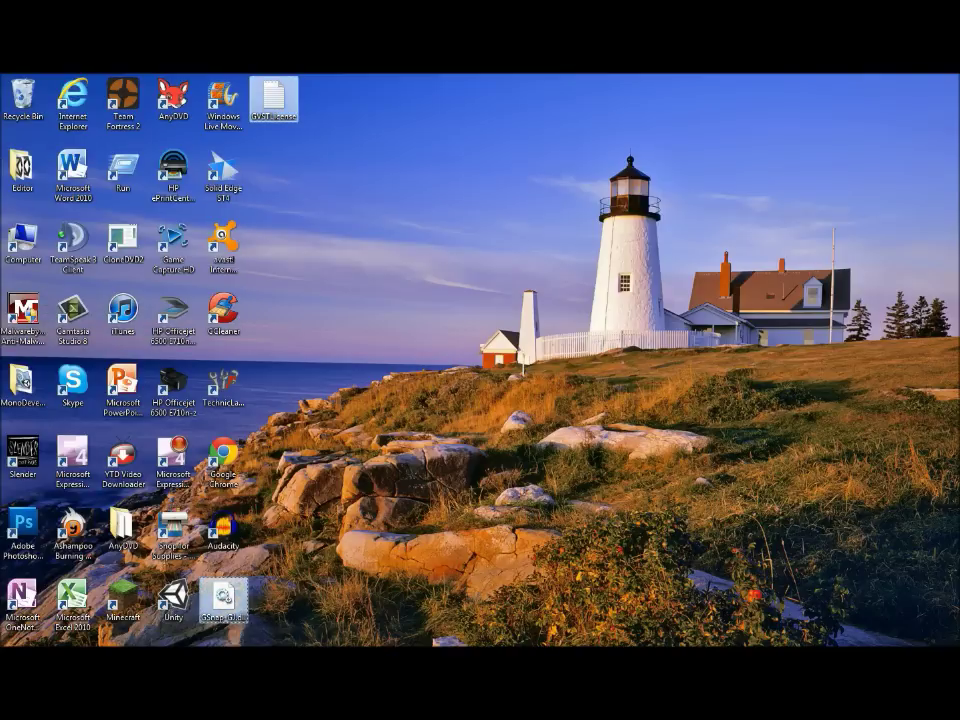
key("super+e")
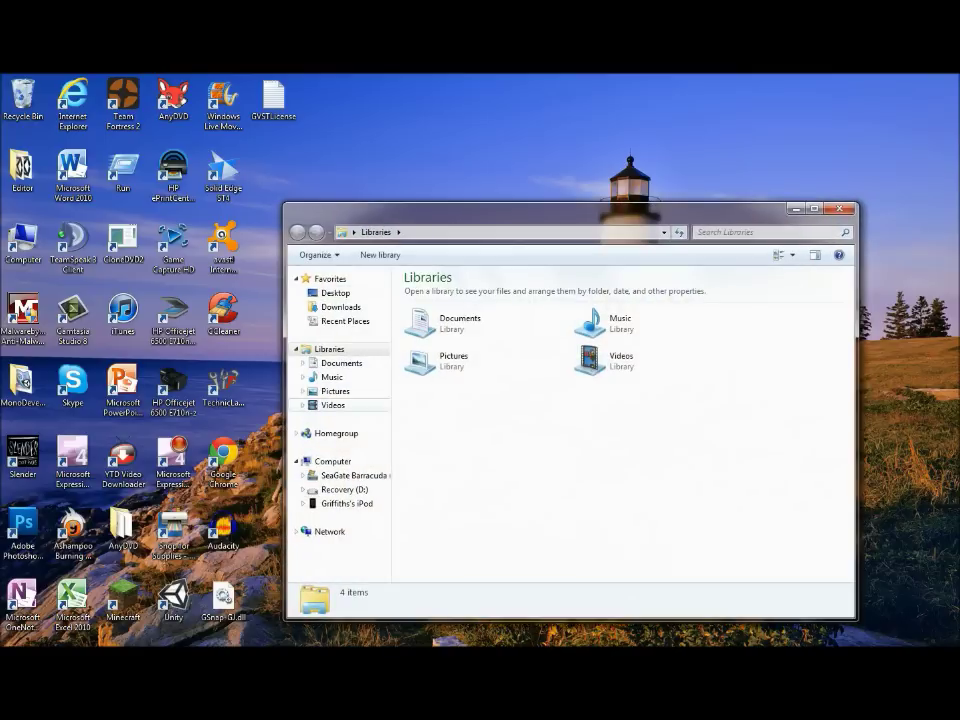
left_click(340, 475)
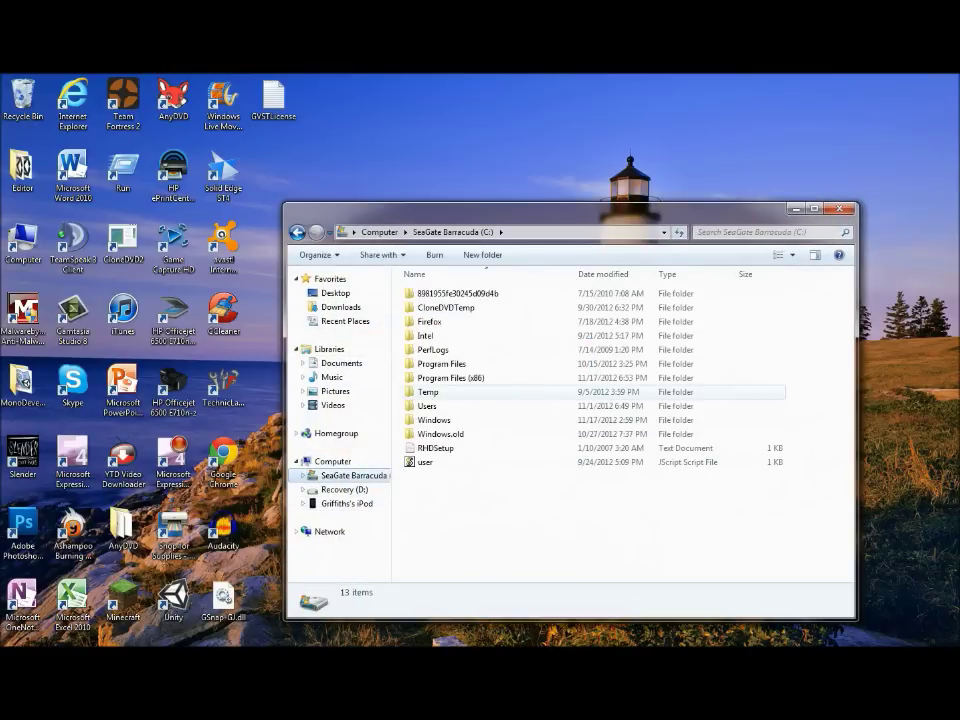
double_click(450, 378)
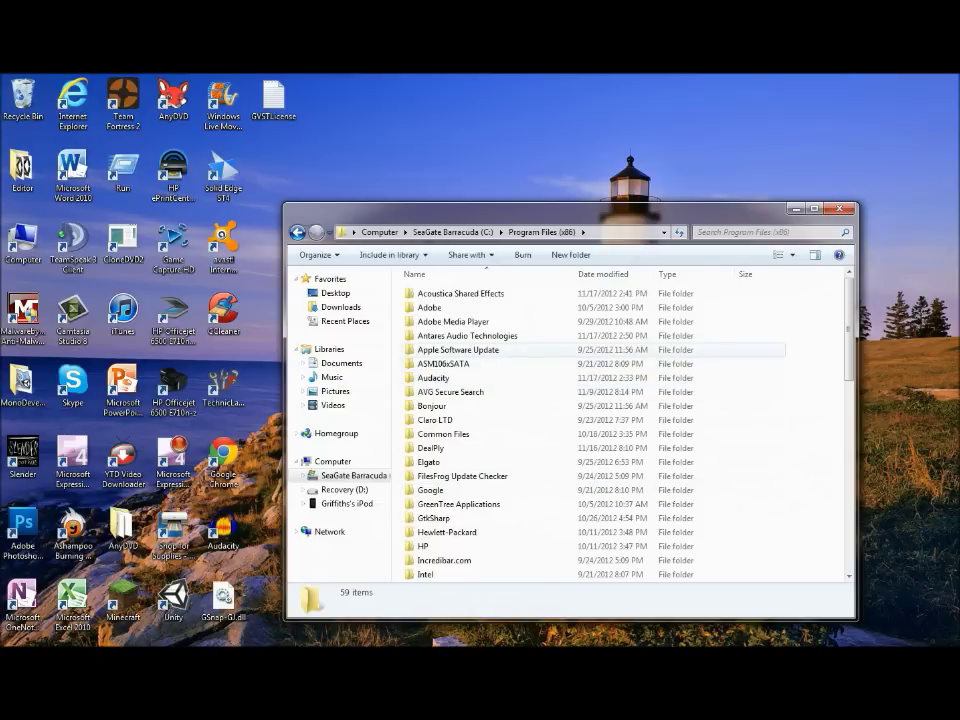
double_click(433, 378)
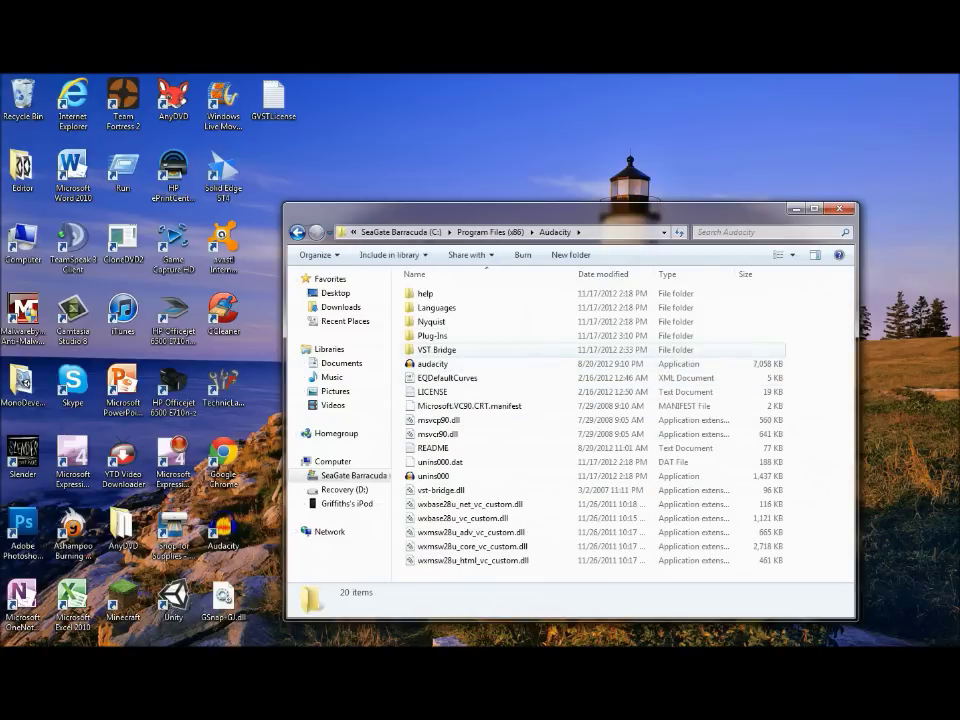
right_click(394, 370)
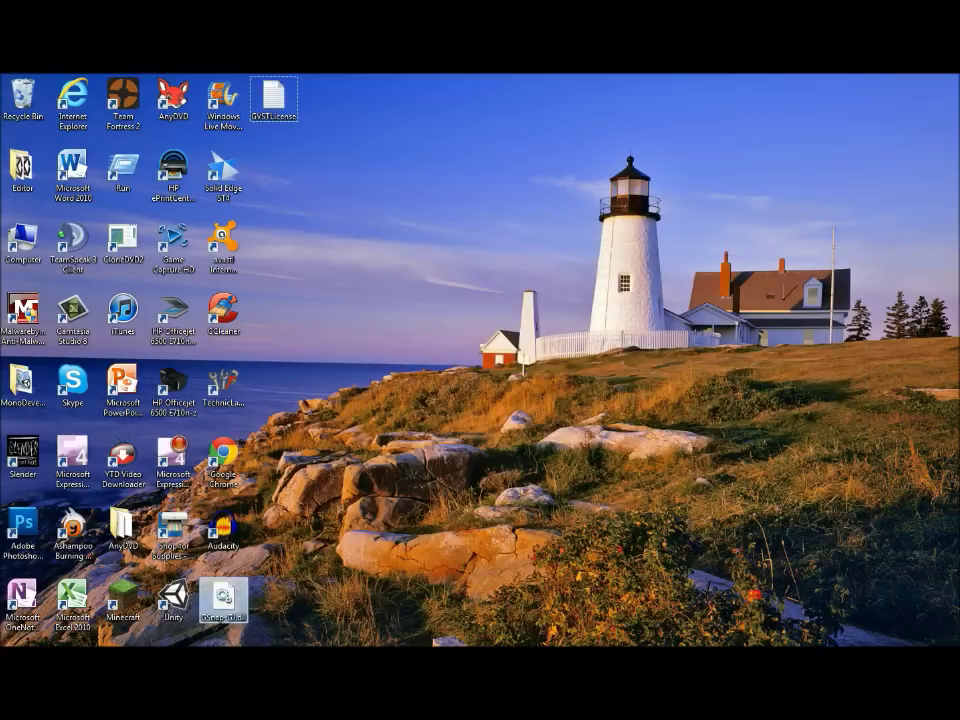
Step: Copy the GVSTLicense file and navigate again to the Audacity folder in Program Files (x86)
left_click(272, 98)
right_click(277, 98)
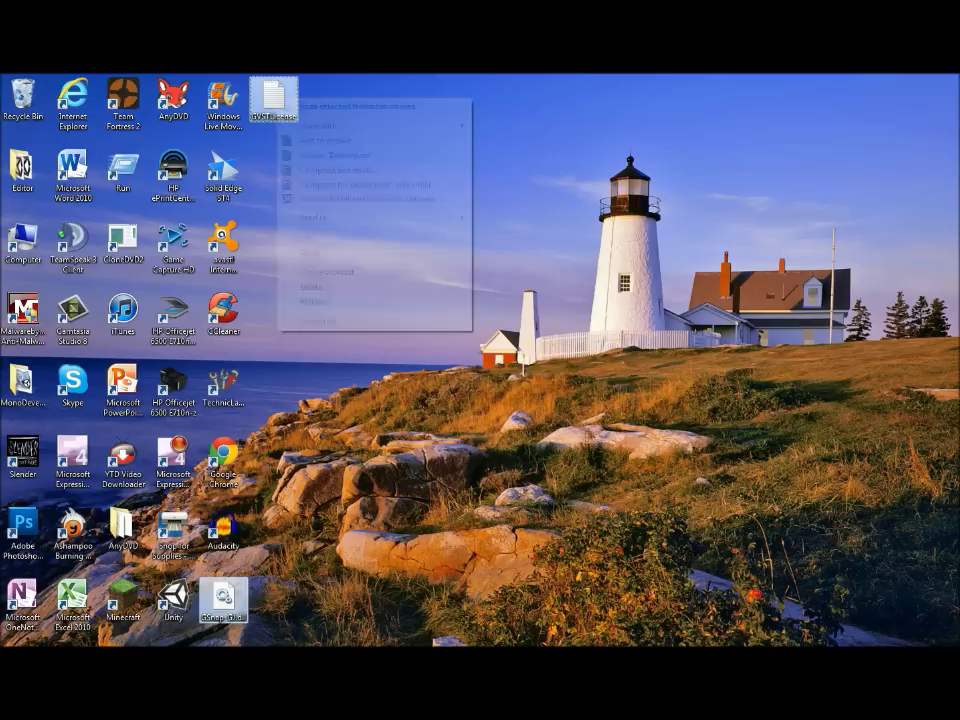
left_click(310, 252)
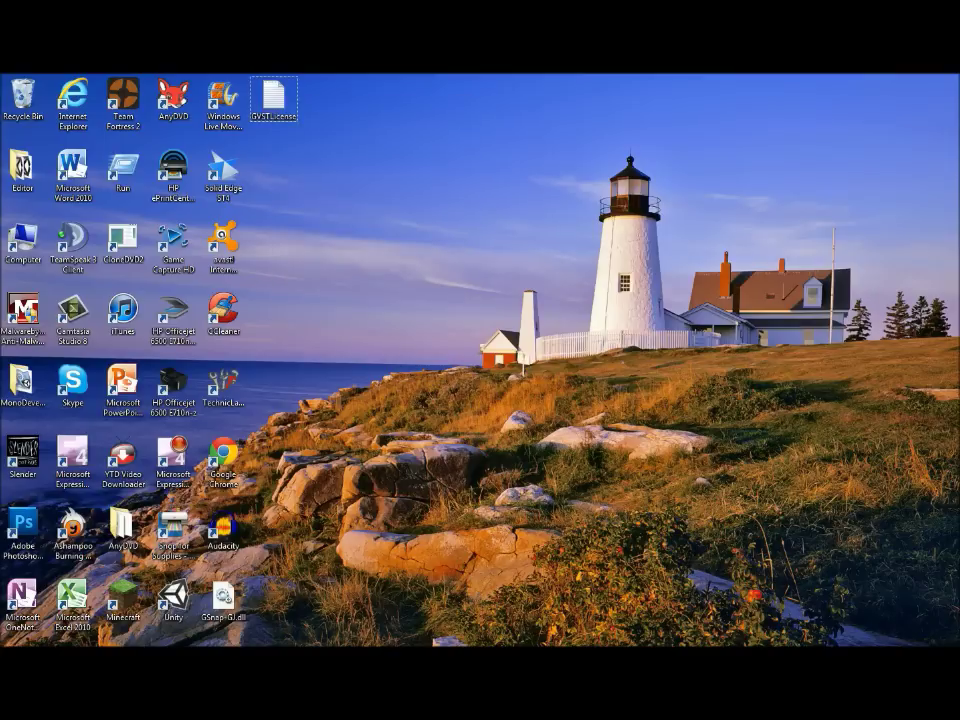
key("super+e")
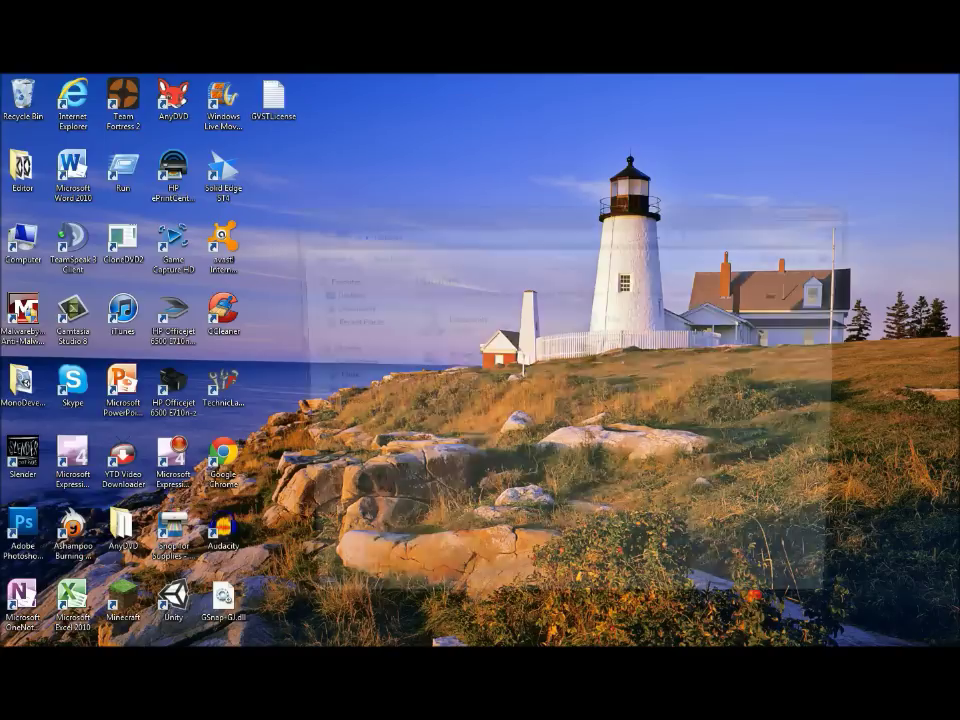
left_click(350, 475)
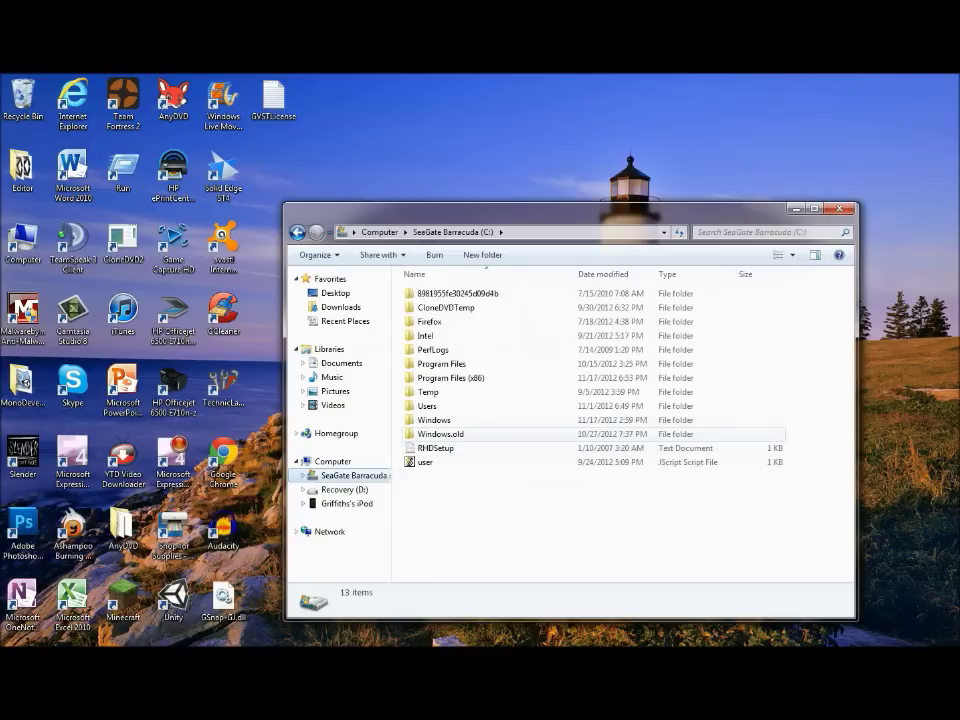
double_click(450, 378)
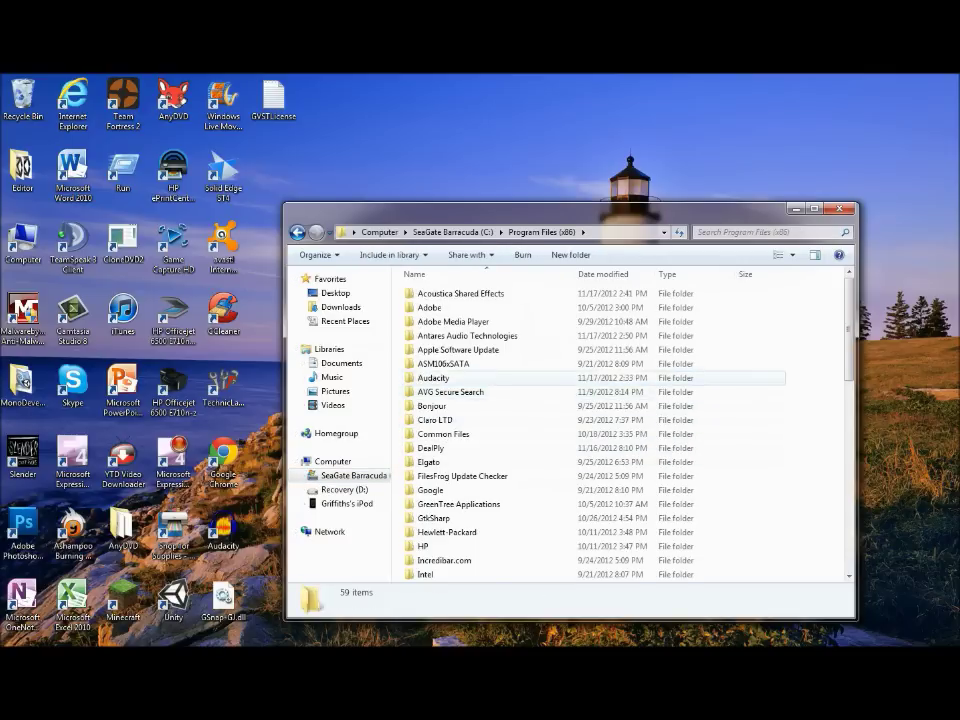
double_click(433, 377)
right_click(412, 356)
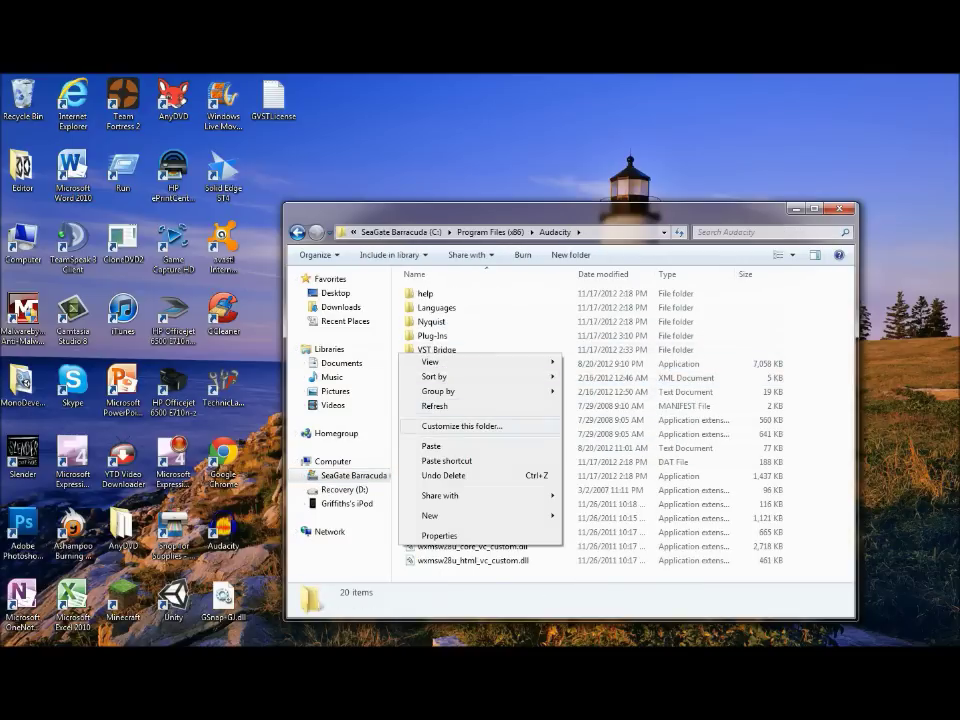
key("Escape")
Step: Close the Audacity folder window and launch Audacity from its desktop shortcut
key("alt+F4")
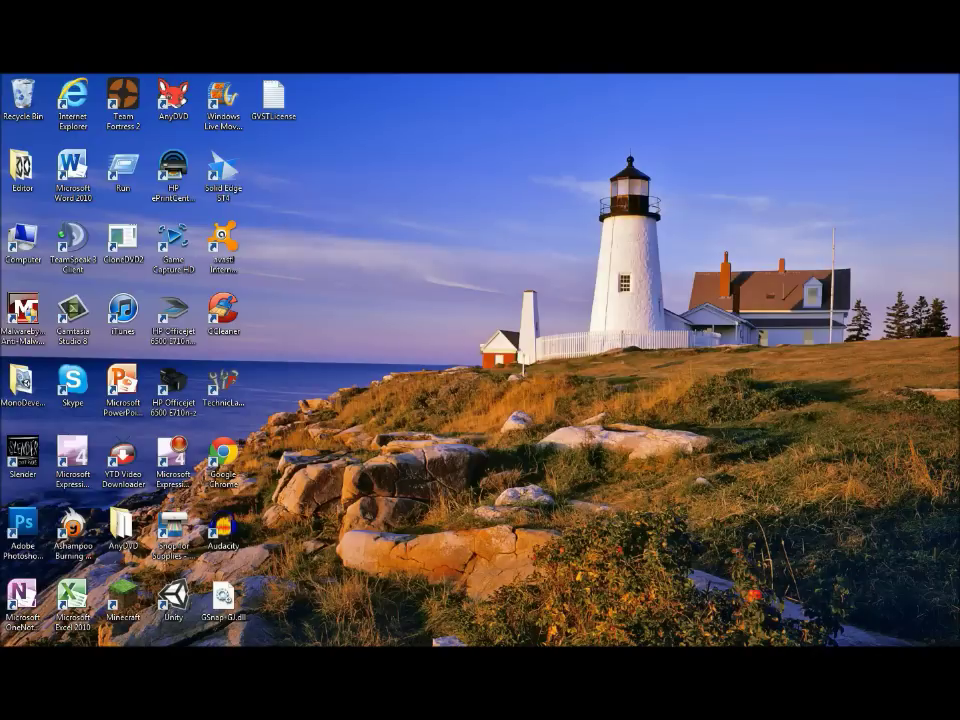
left_click(223, 530)
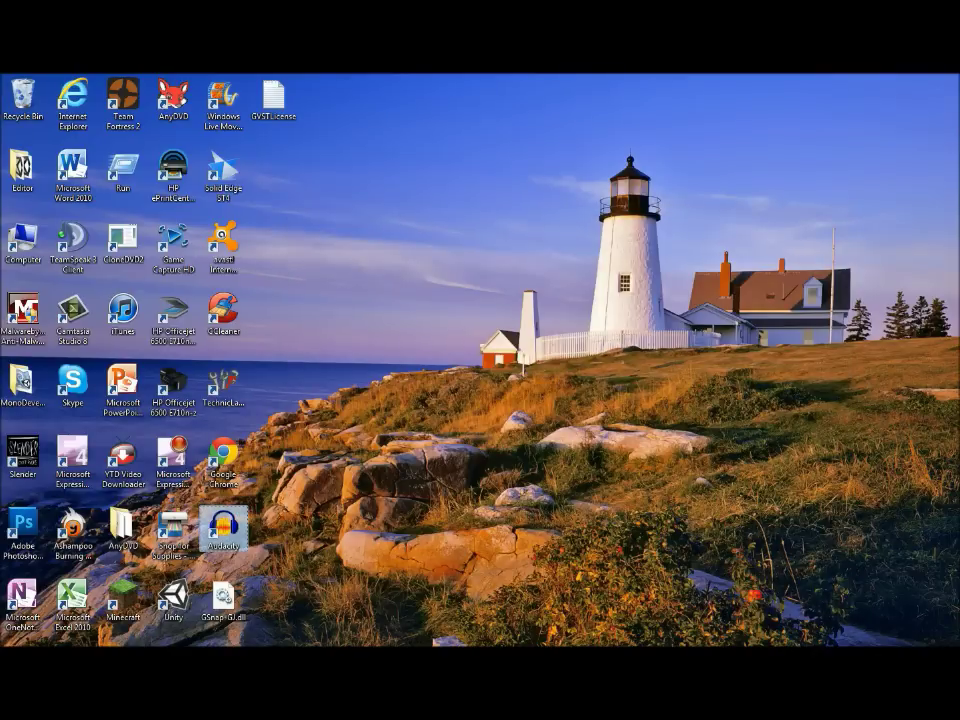
key("Return")
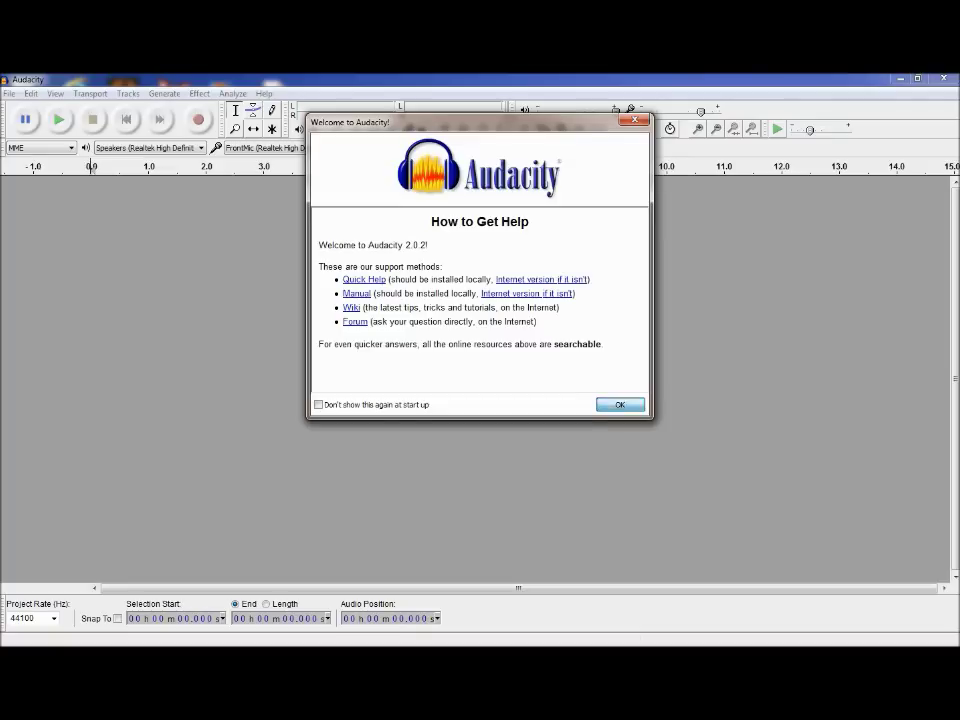
Step: Dismiss the welcome dialog and import Guy Sebastian's 'Battle Scars' MP3 from the Music library
key("Return")
key("alt+f")
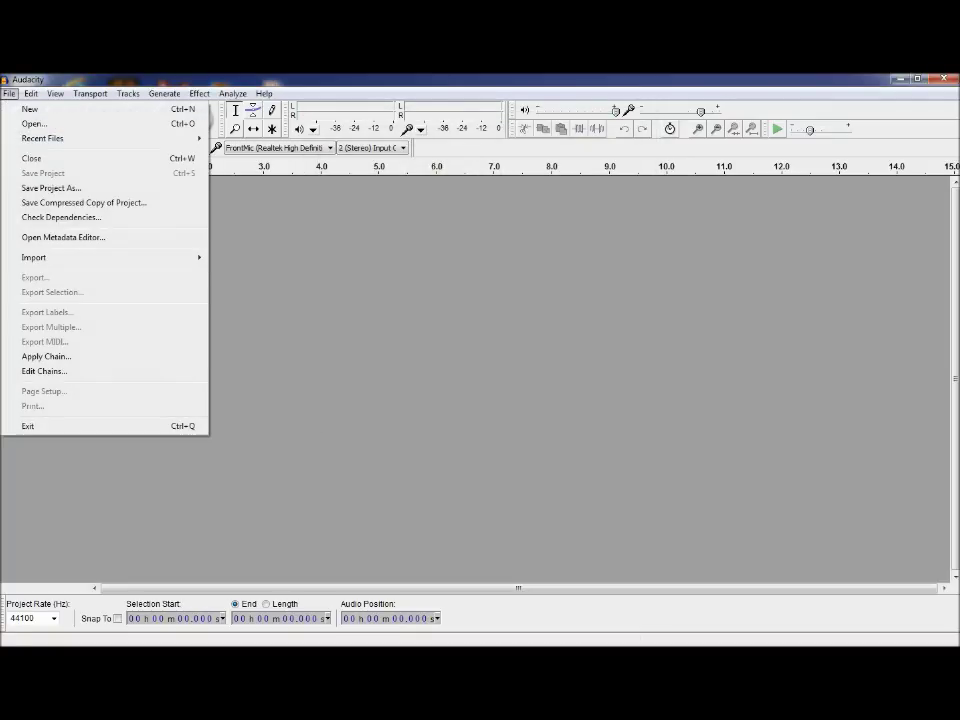
key("Escape")
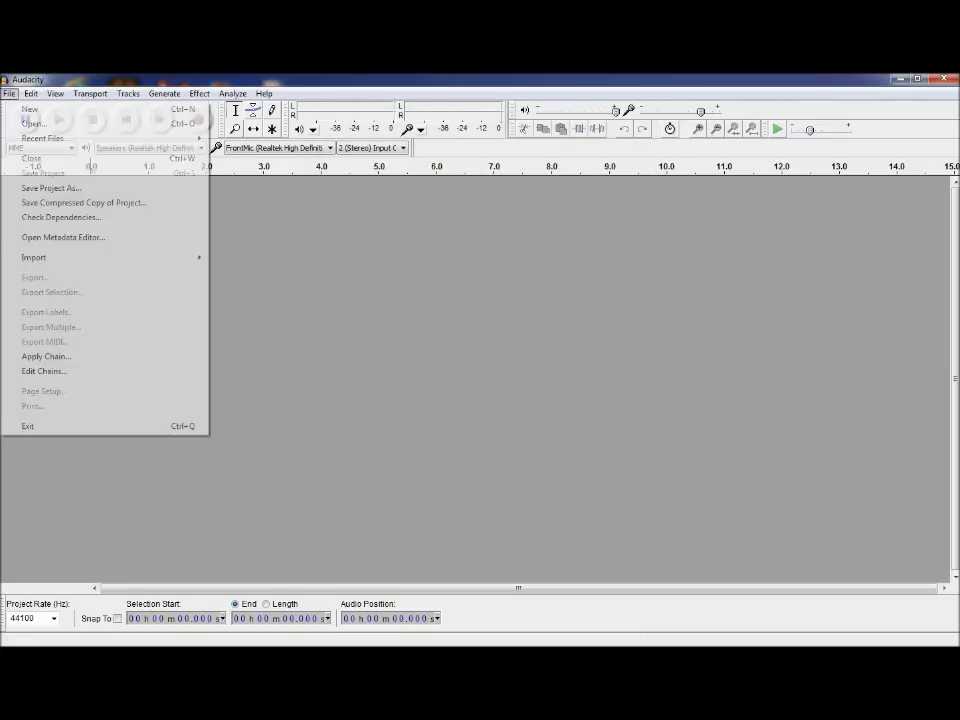
key("alt+f")
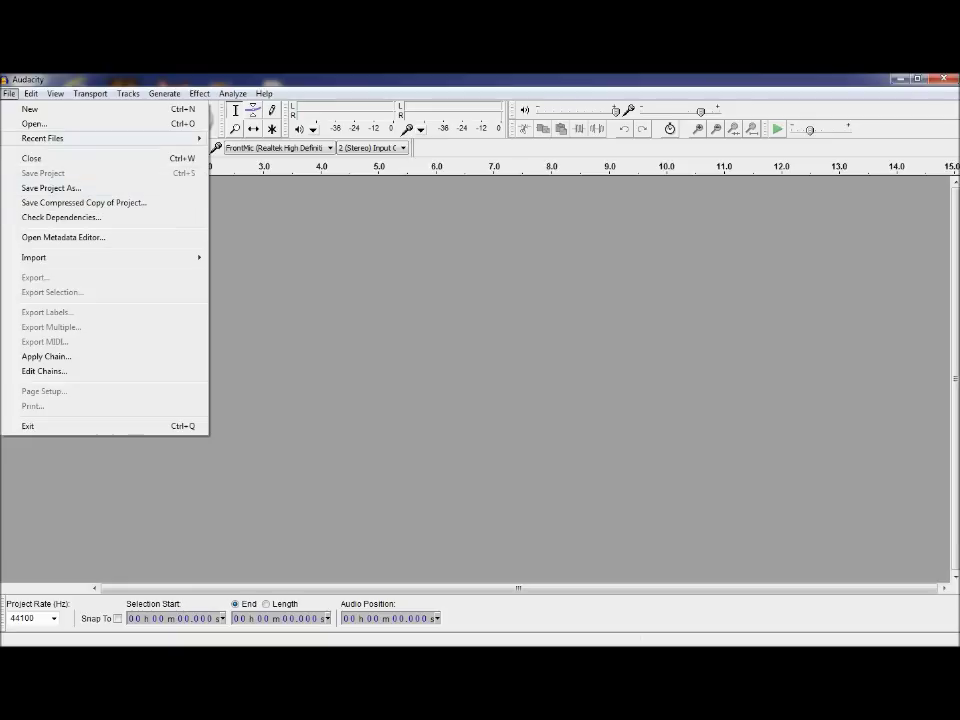
key("Right")
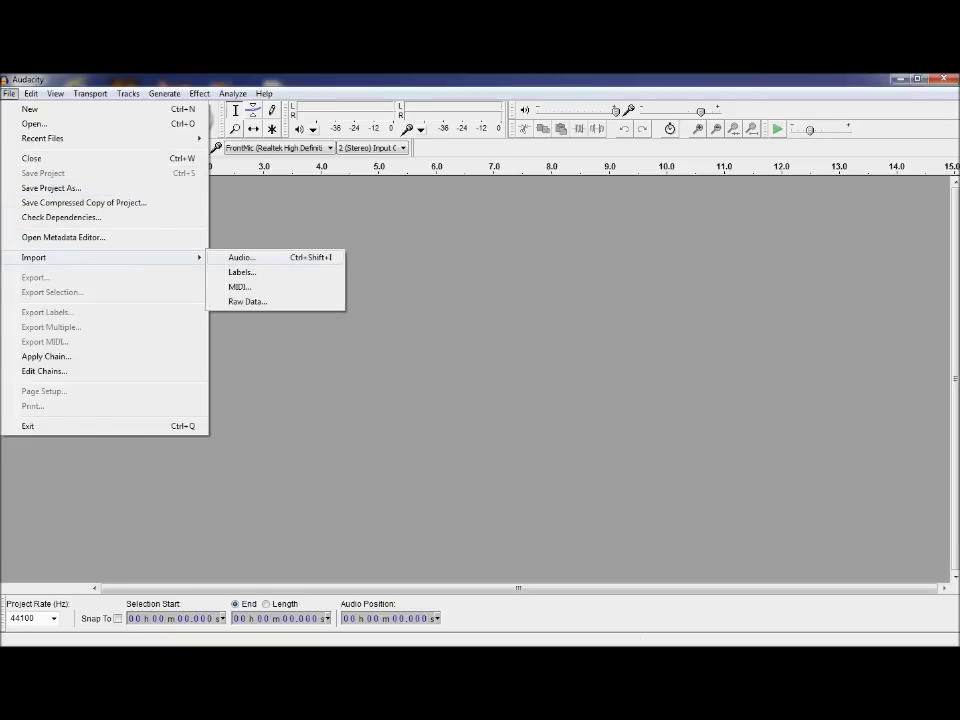
key("Return")
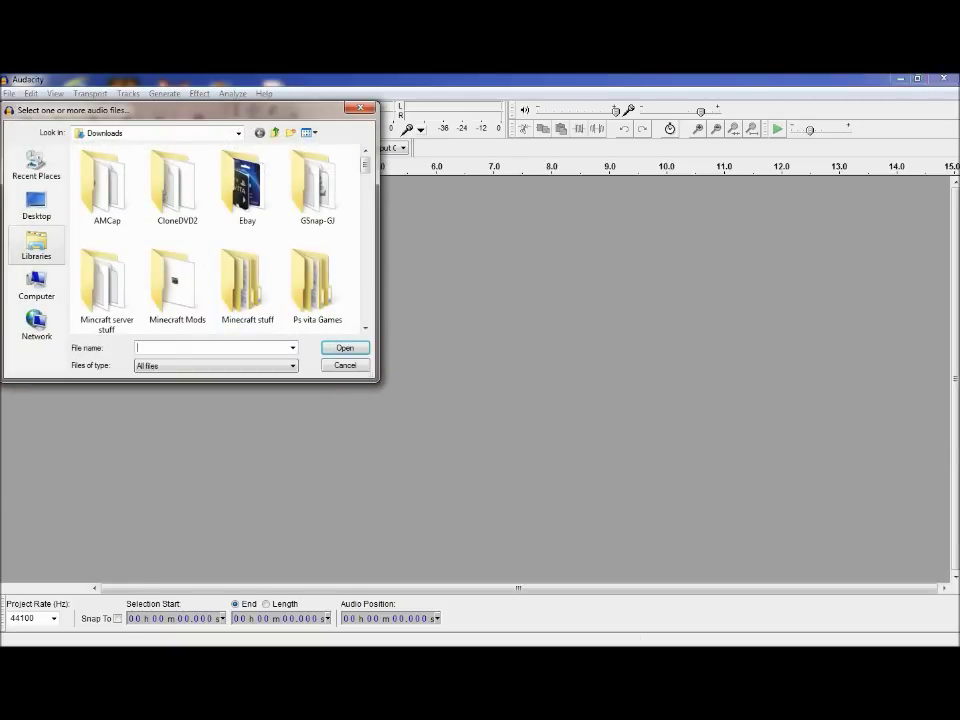
left_click(37, 245)
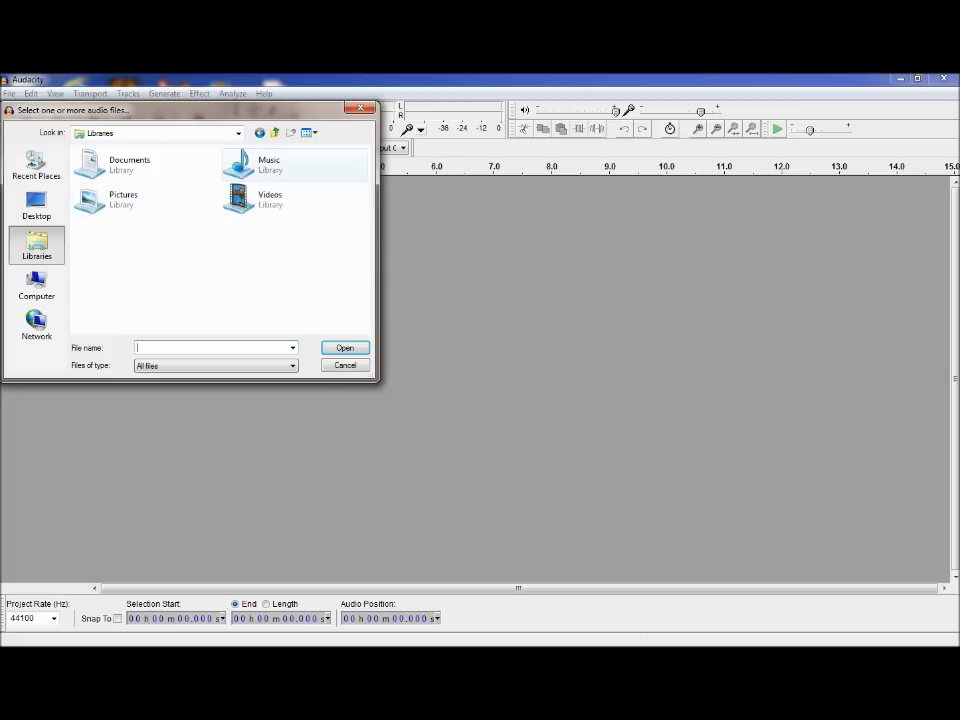
double_click(262, 165)
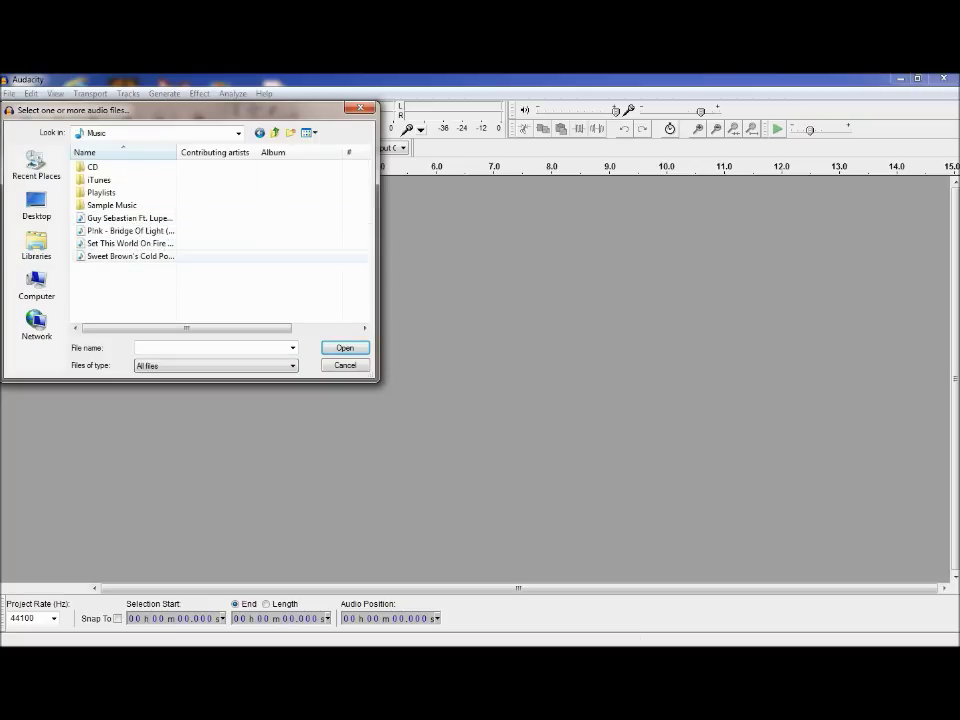
left_click(125, 218)
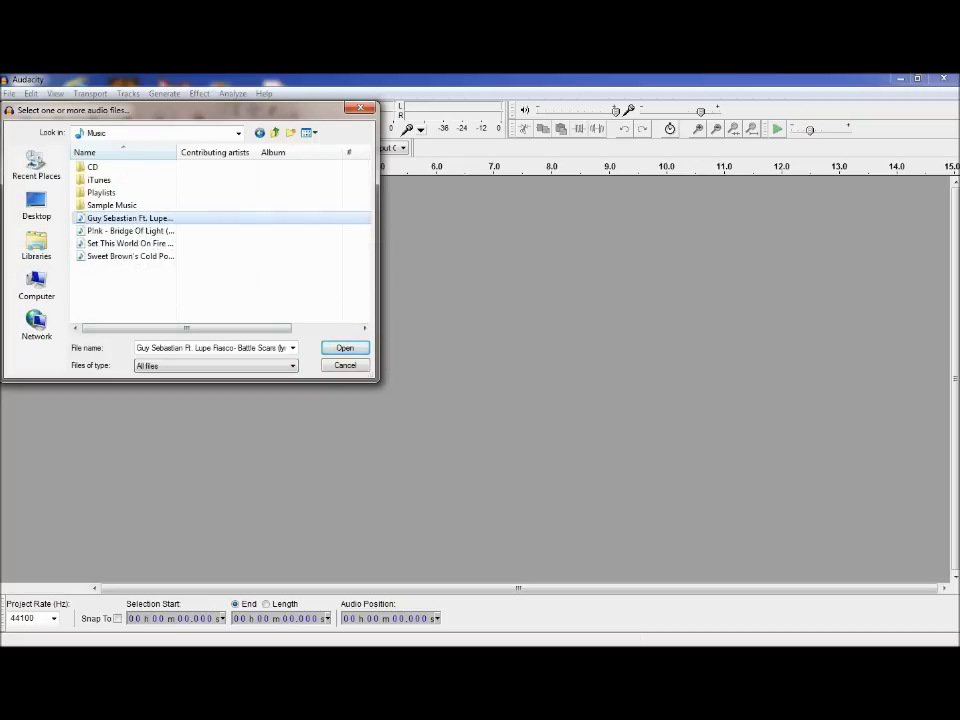
key("Return")
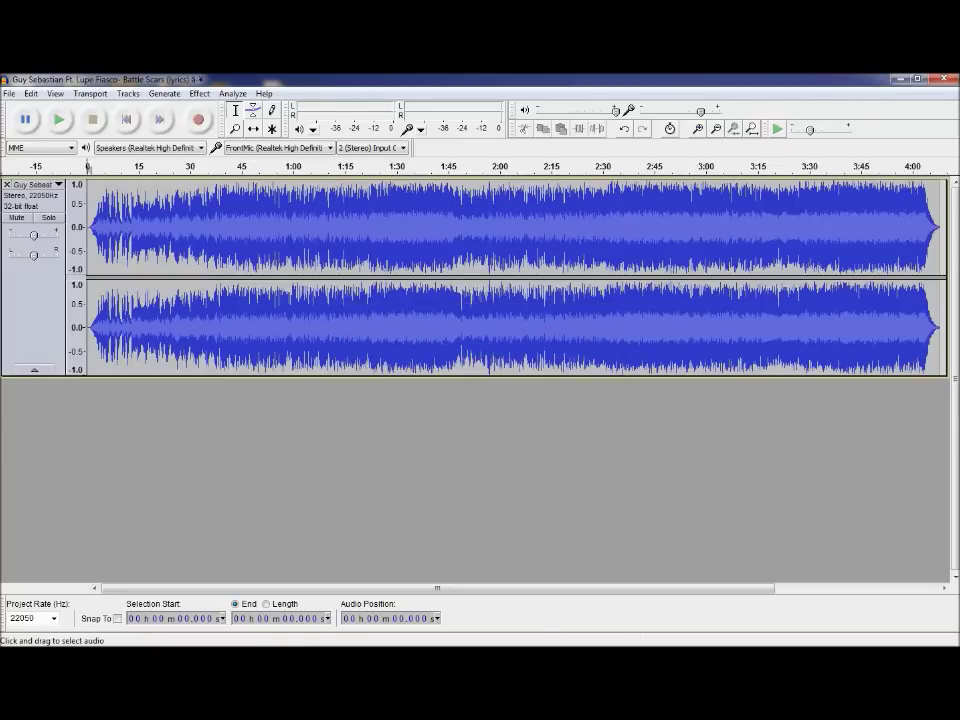
Step: Play the opening seconds of Battle Scars, then close the track to empty the project
key("space")
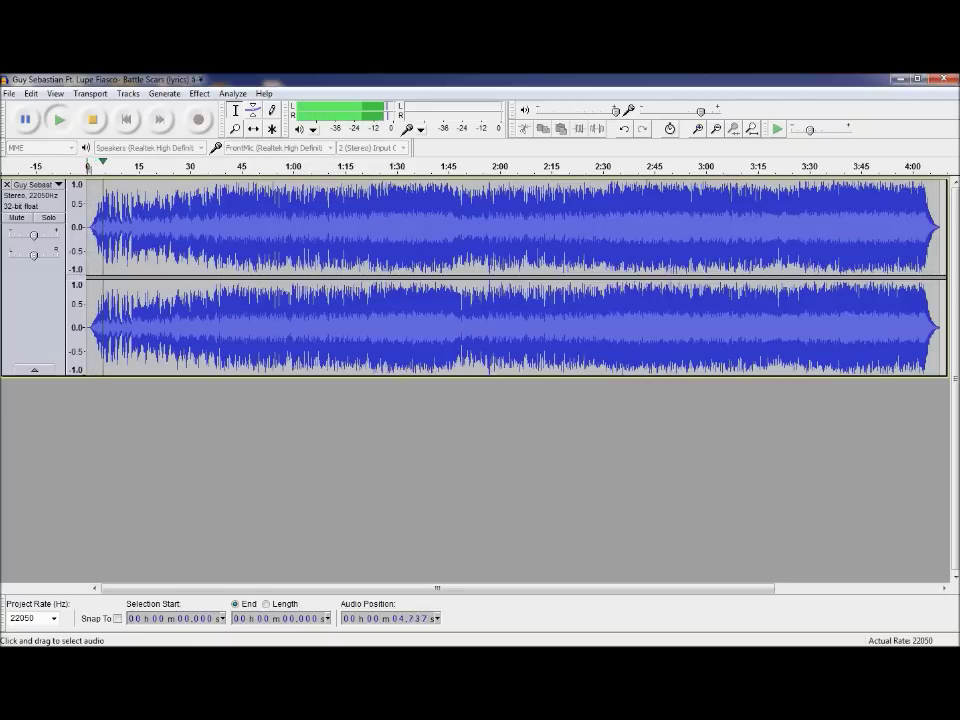
key("space")
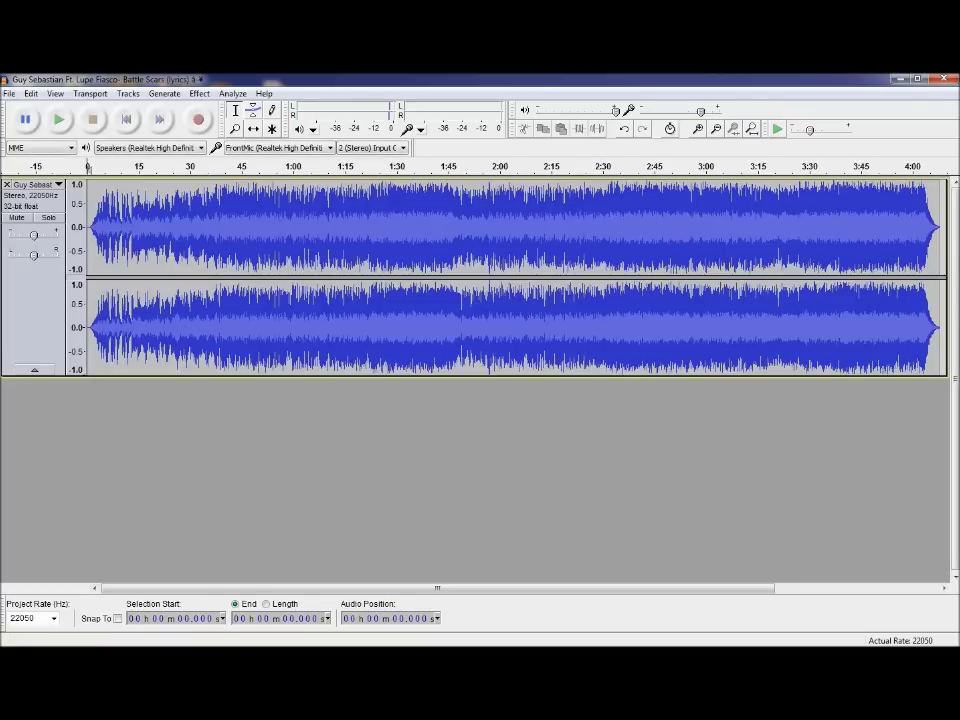
left_click(6, 184)
left_click(9, 93)
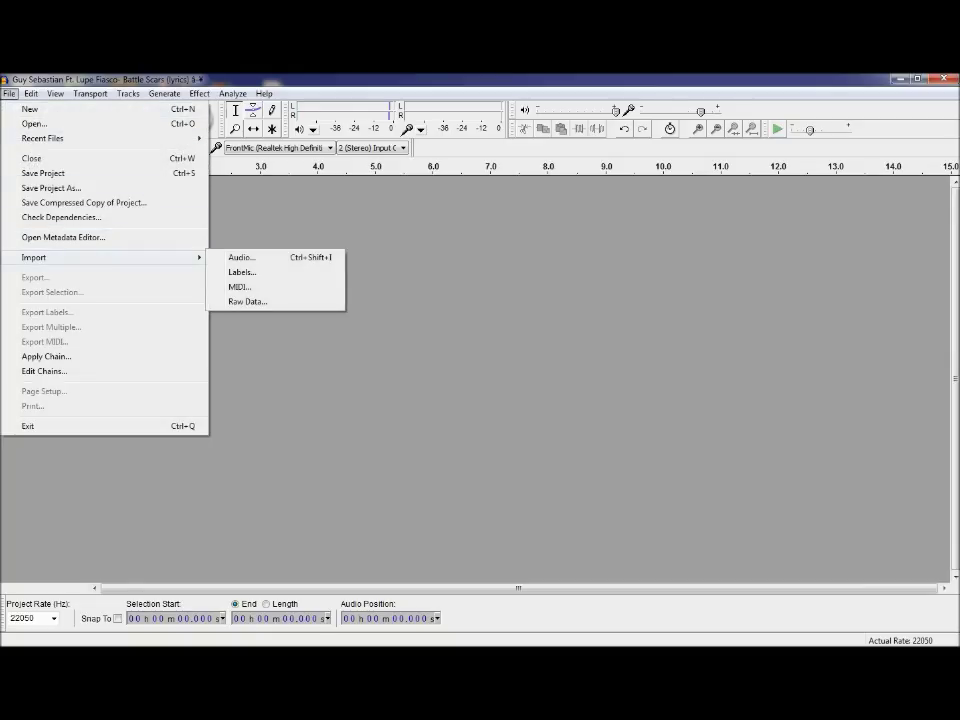
Step: Import Sweet Brown's Cold Pop Escape AutoTuned, accepting the copy-into-project warning
left_click(236, 257)
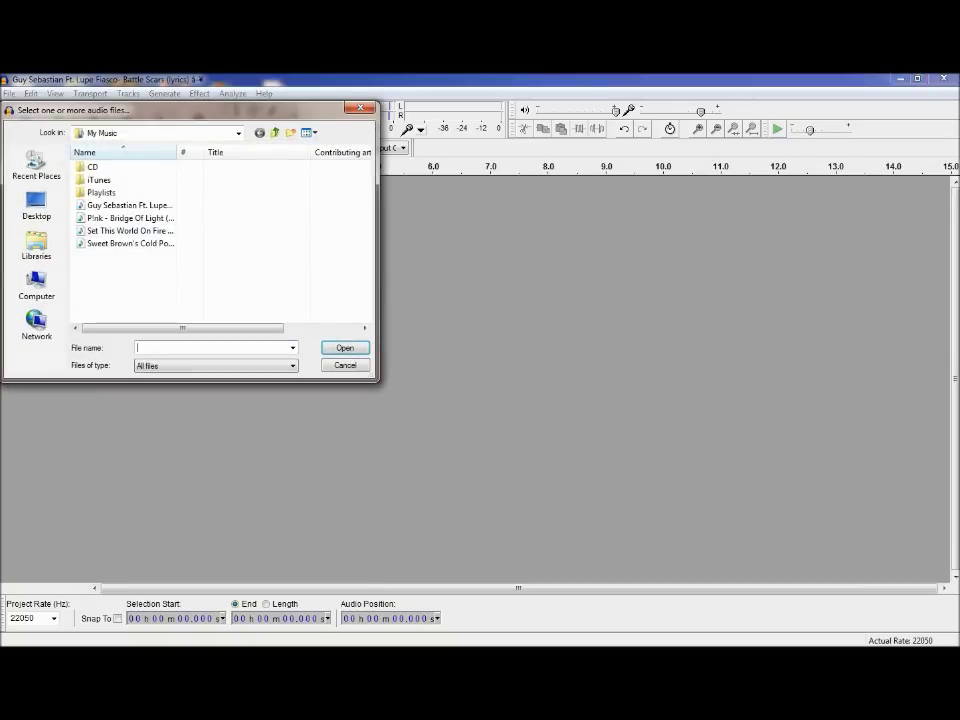
left_click(130, 243)
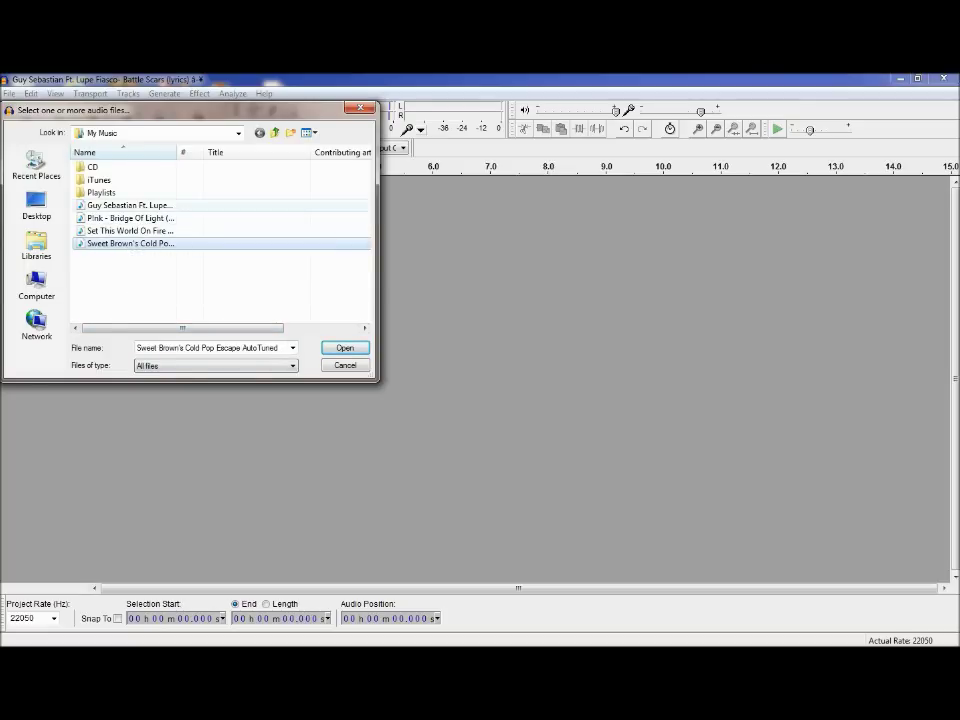
key("Return")
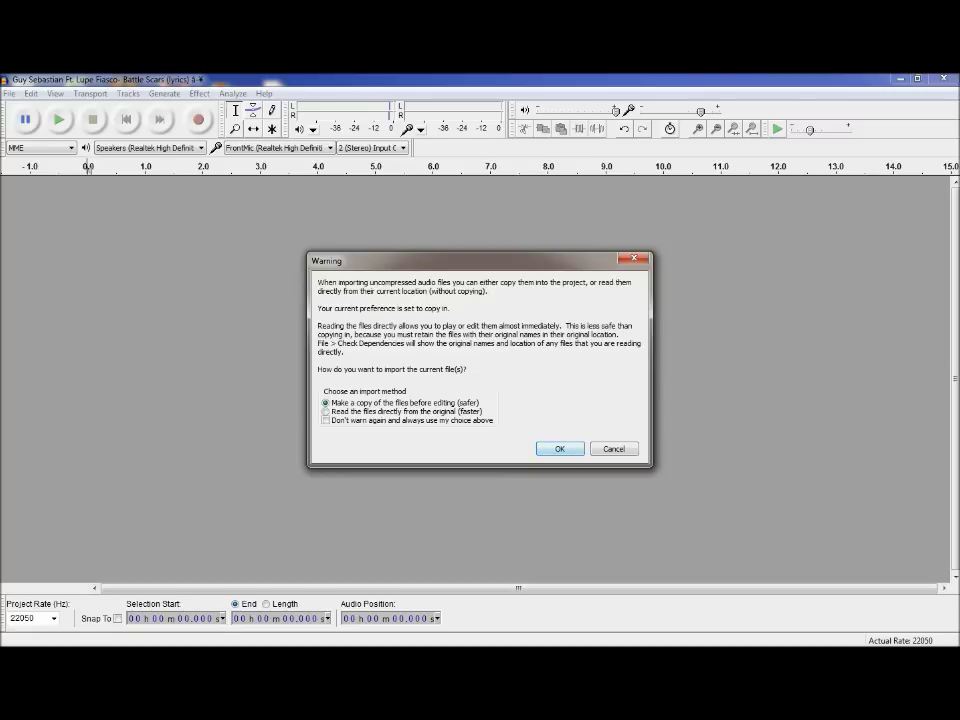
key("Return")
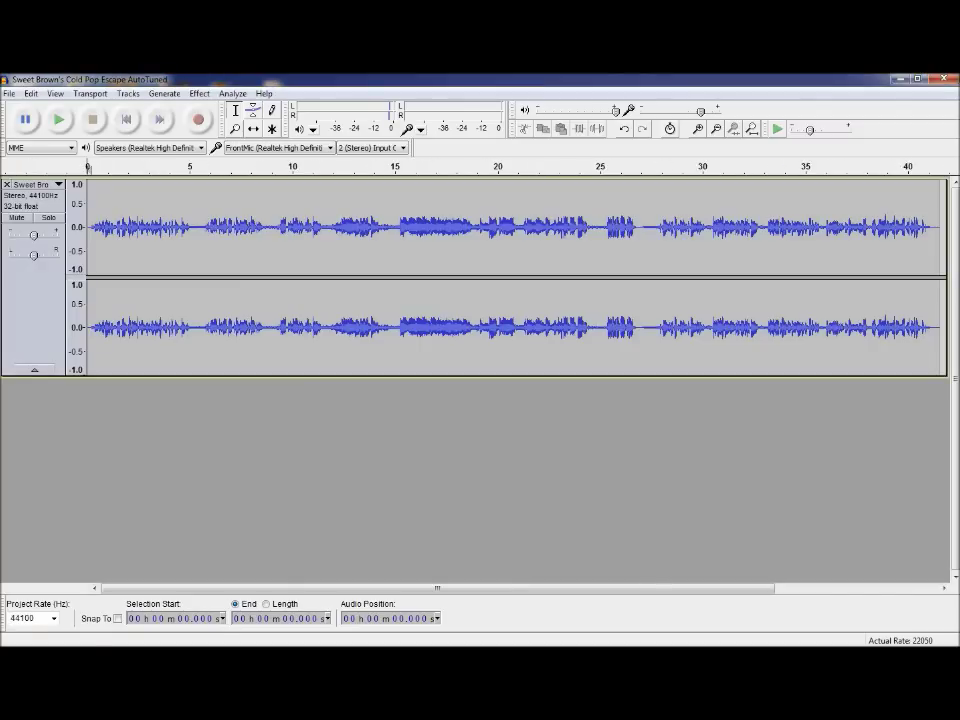
Step: Play about ten seconds of the Sweet Brown clip, then remove the track
key("space")
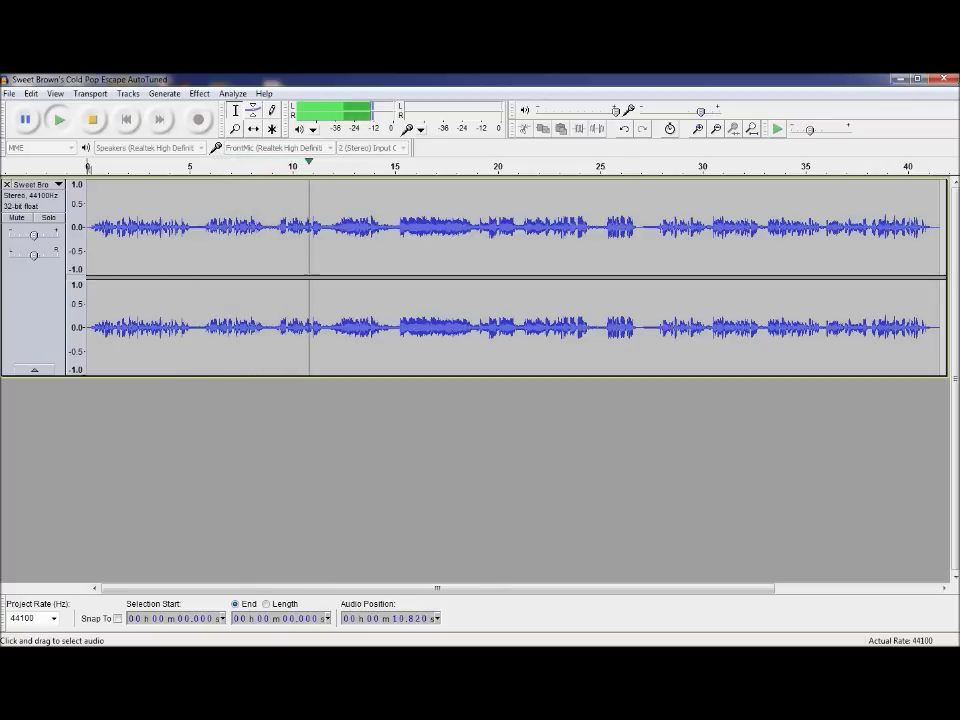
key("space")
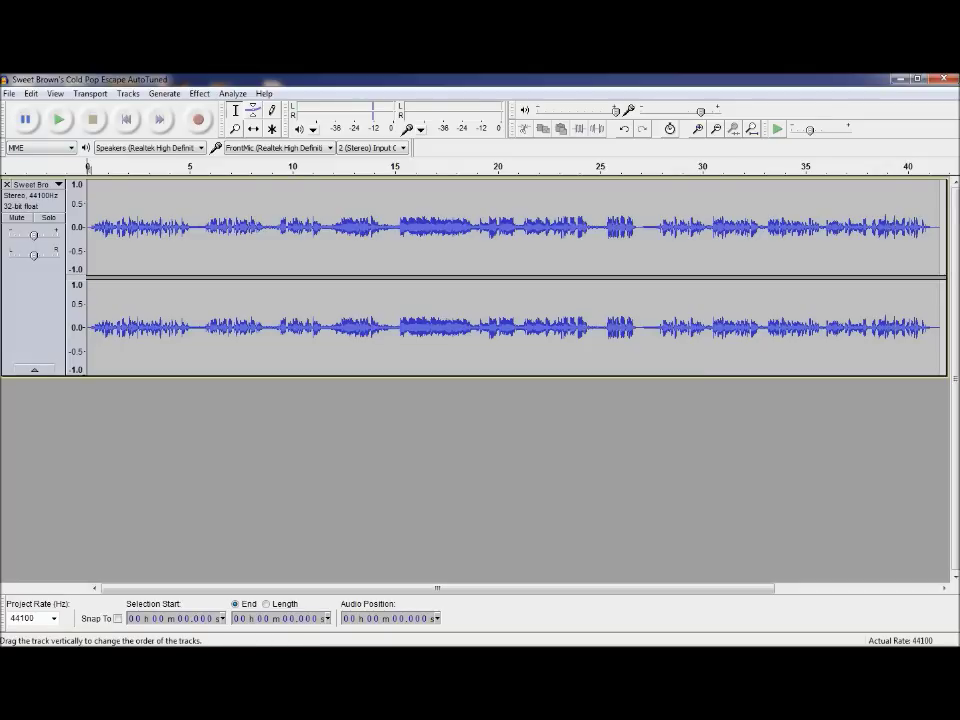
left_click(6, 184)
Step: Import P!nk - Bridge Of Light (New 2011) as a stereo track and briefly play it
left_click(9, 93)
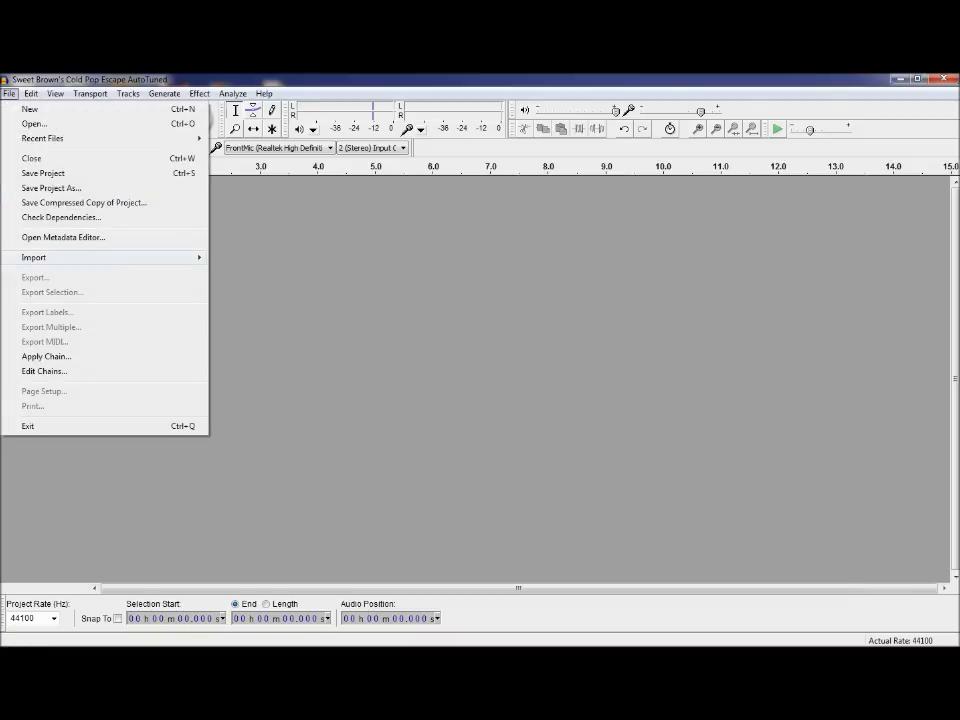
left_click(241, 257)
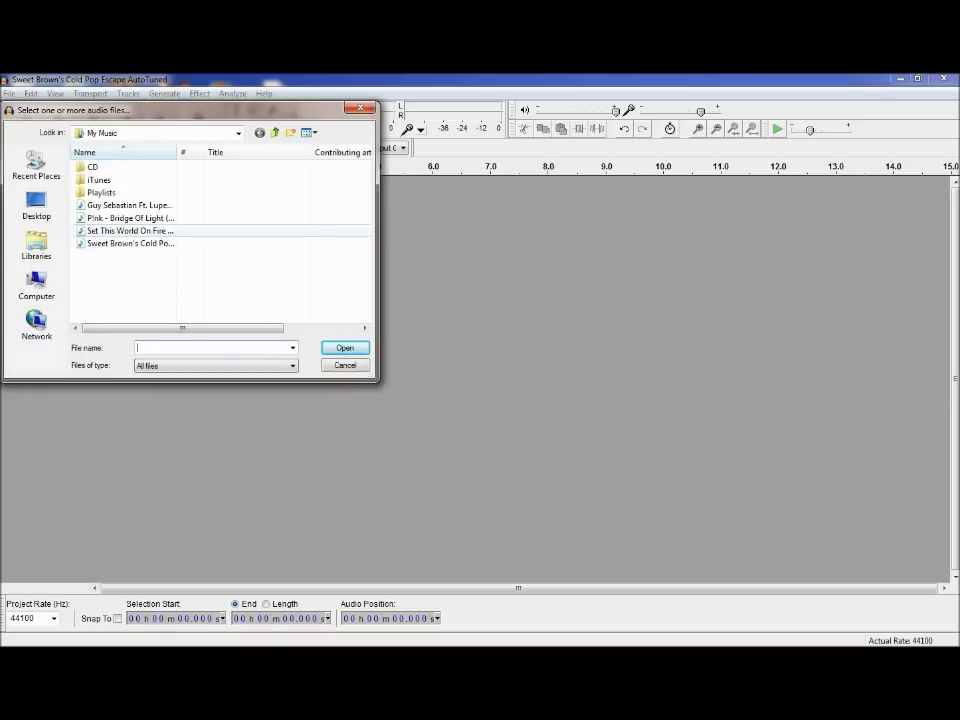
left_click(130, 217)
left_click(345, 347)
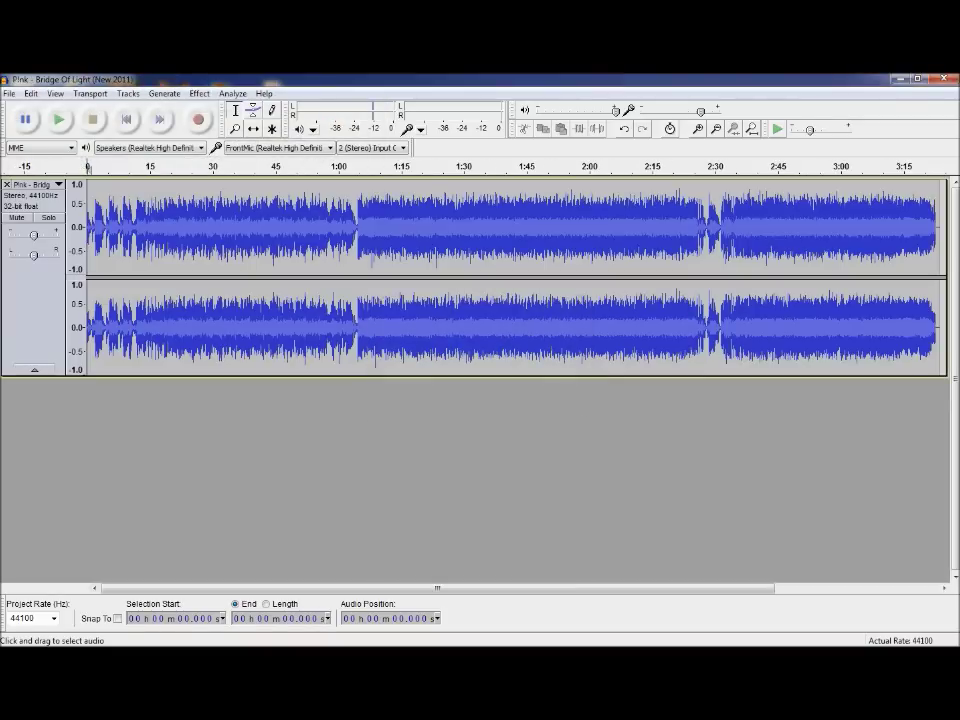
key("space")
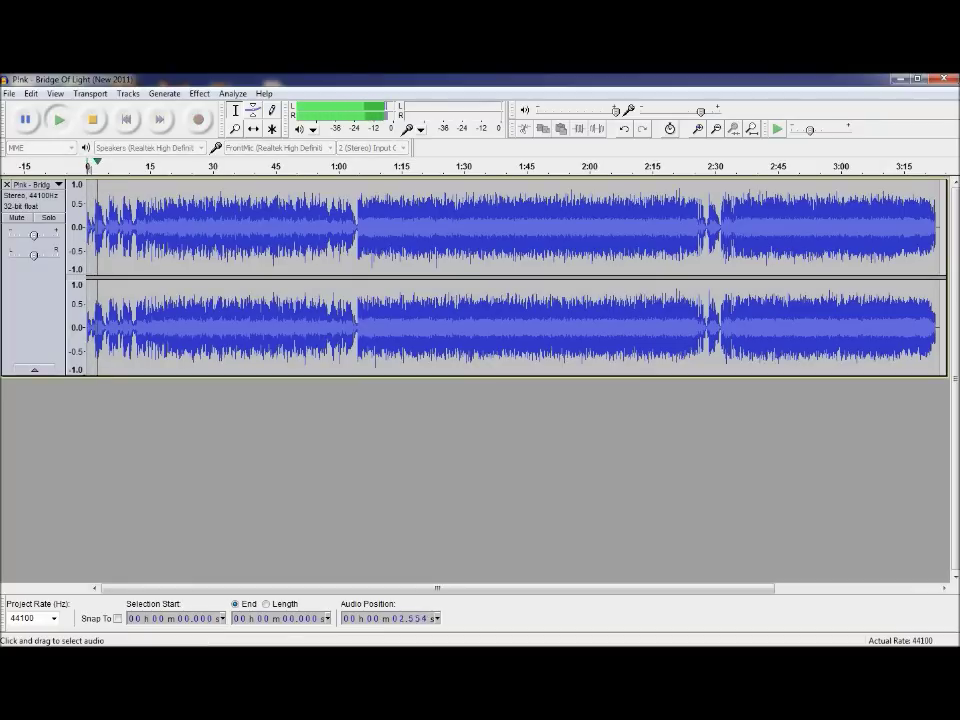
key("space")
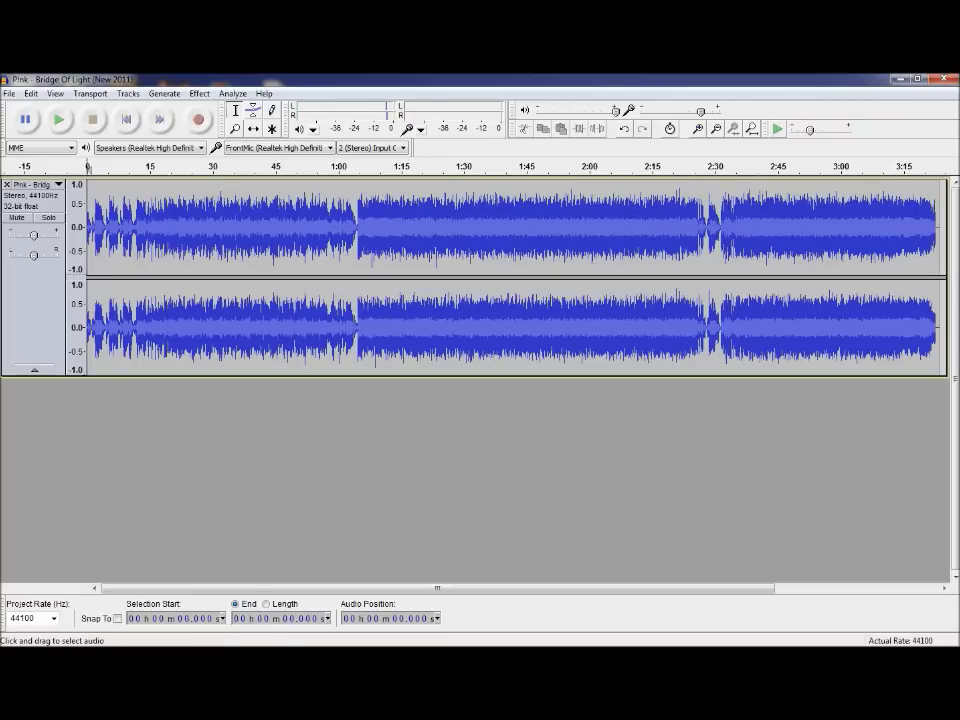
Step: Select the song from 0:01.6 to 0:50.3 and open the GVST: GSnap effect
left_click_drag(94, 220, 297, 220)
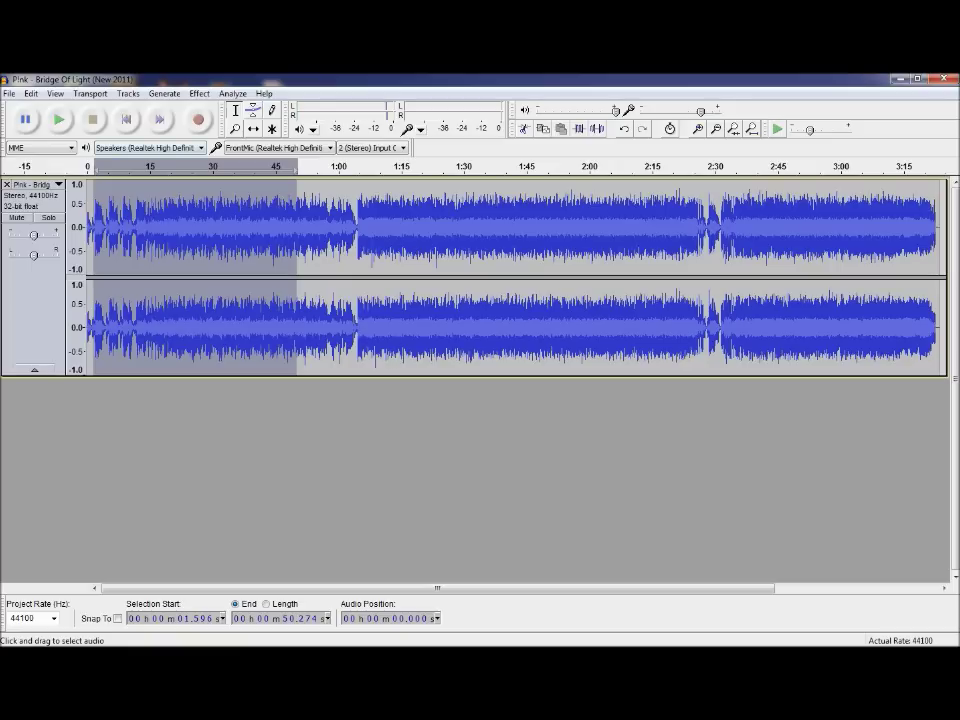
left_click(199, 93)
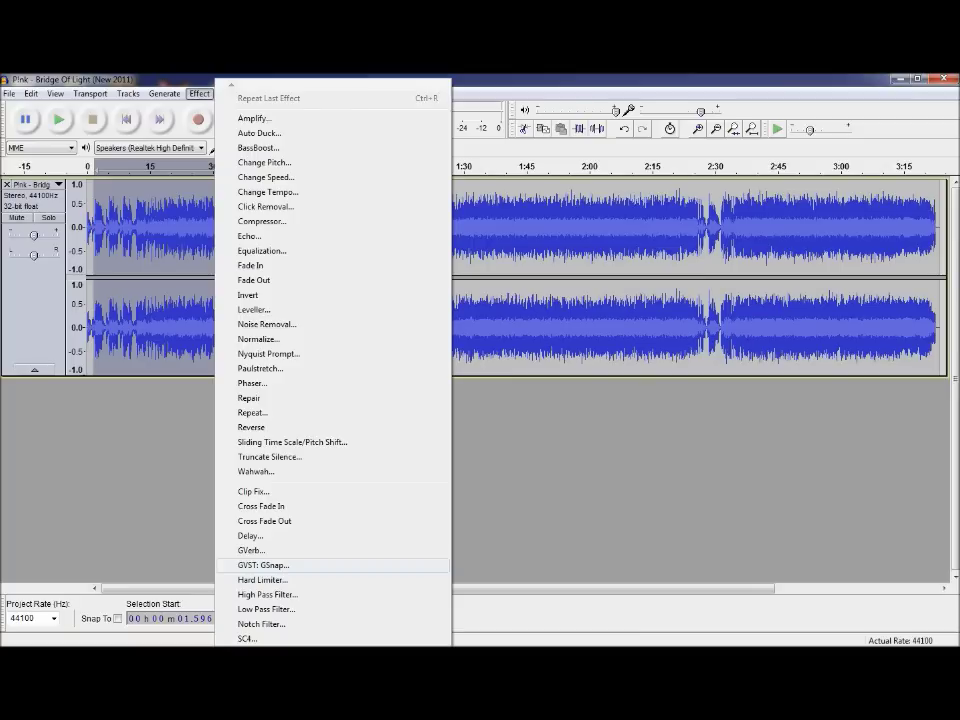
left_click(263, 565)
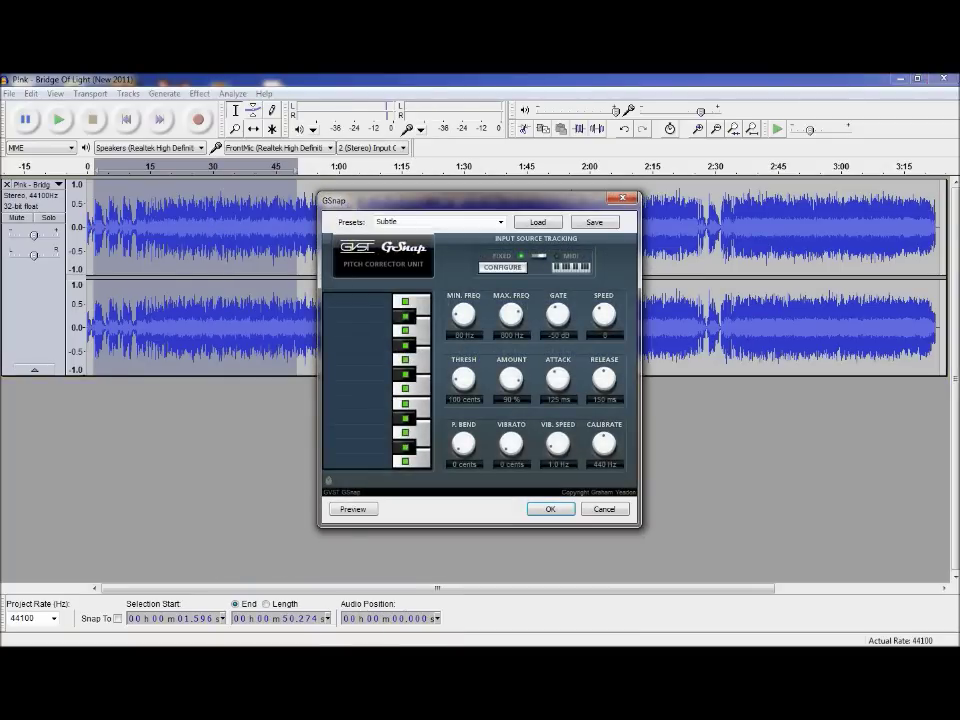
Step: Load Good Preset into GSnap and open the key and scale settings for C Major
right_click(420, 306)
left_click(480, 366)
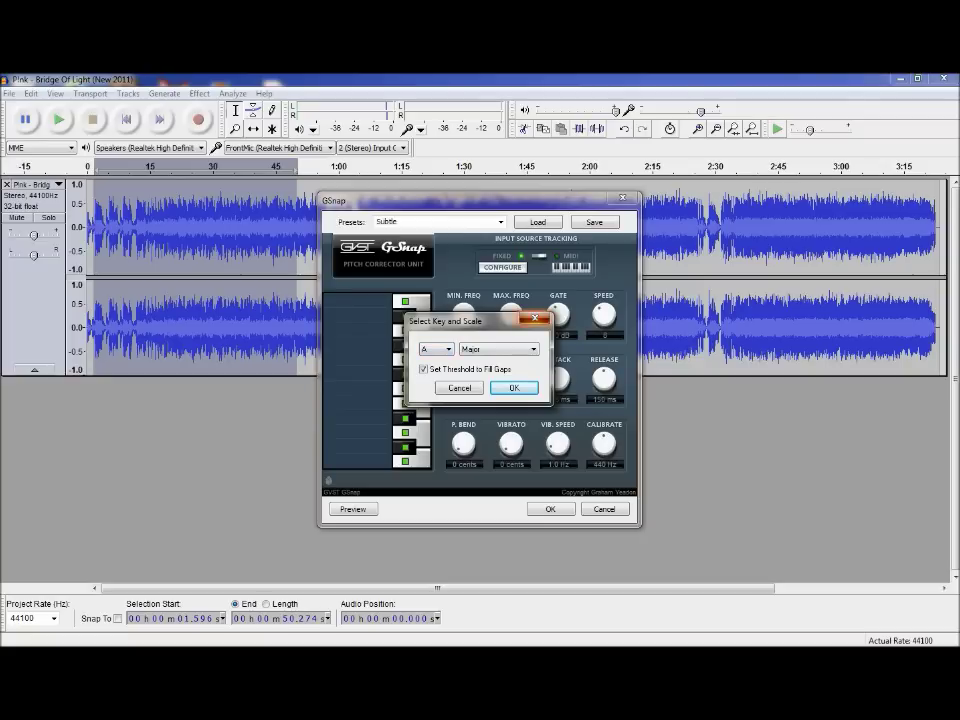
left_click(535, 318)
left_click(538, 222)
left_click(431, 287)
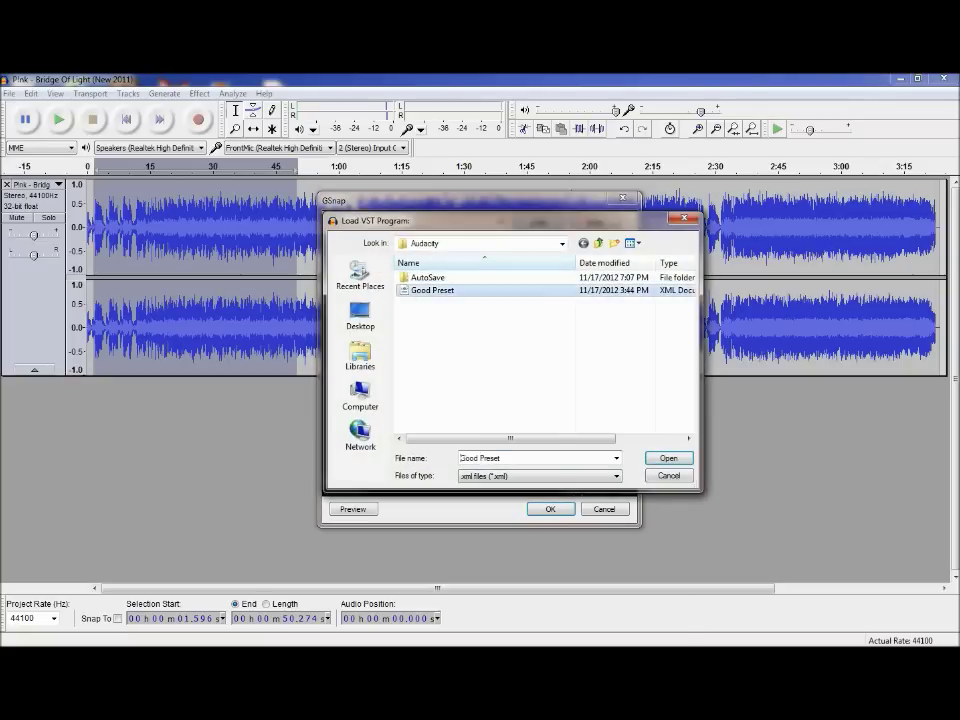
left_click(671, 456)
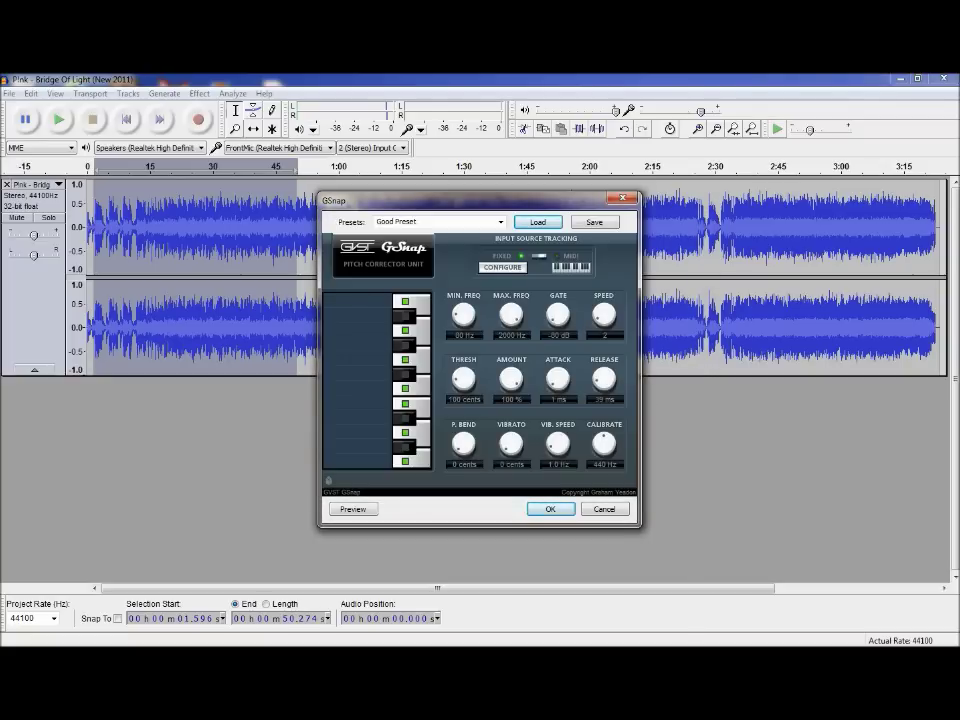
left_click(502, 267)
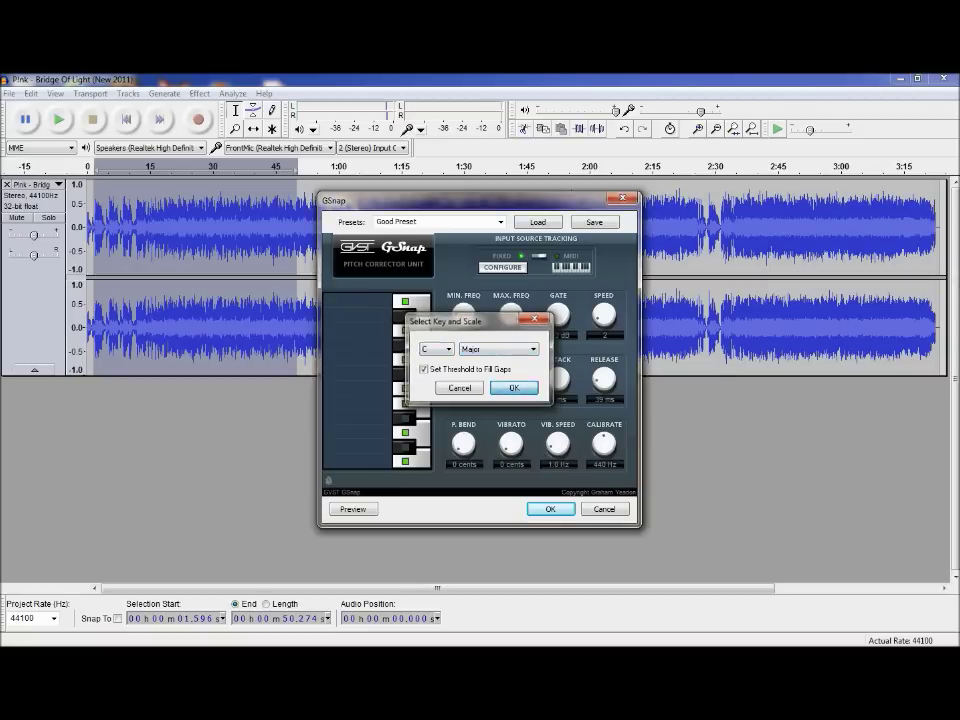
Step: Confirm the C Major key and scale settings and preview GSnap on the selection
key("Return")
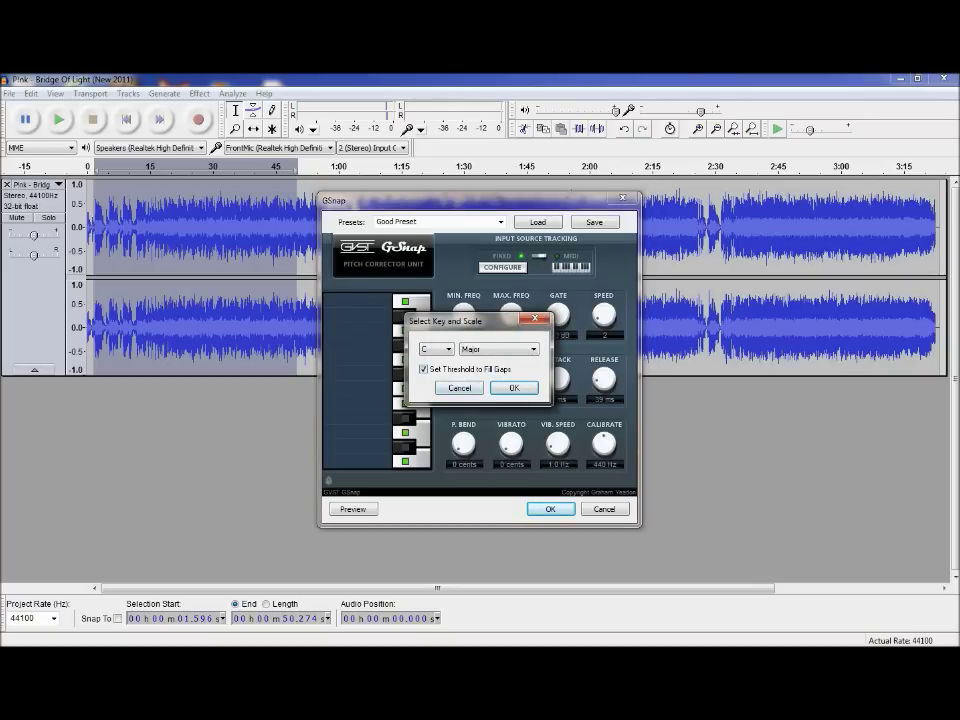
key("Return")
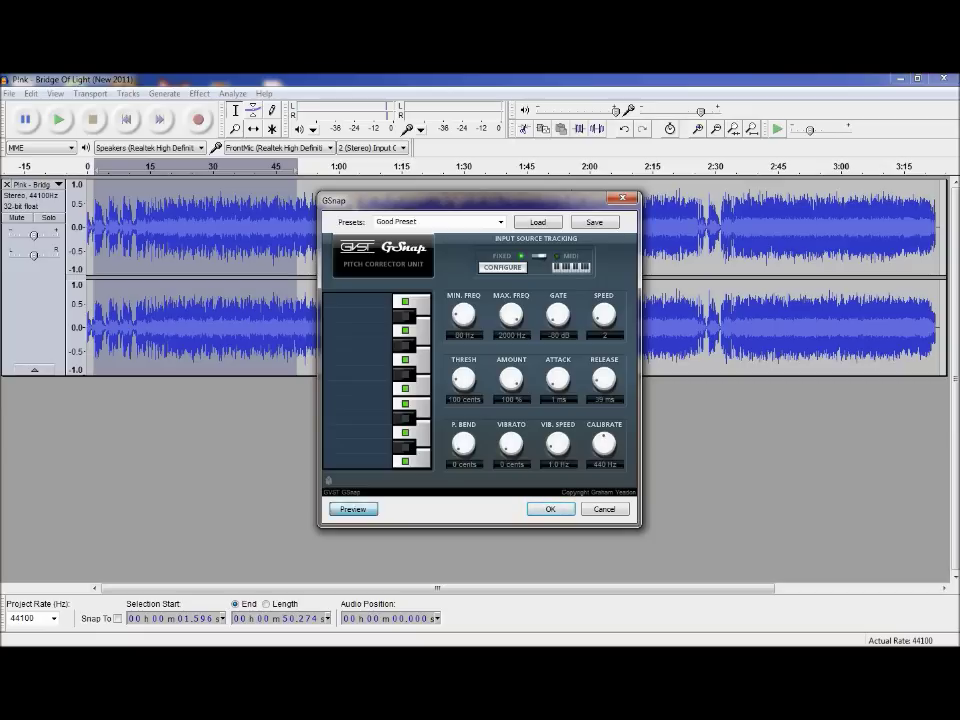
key("alt+v")
key("Return")
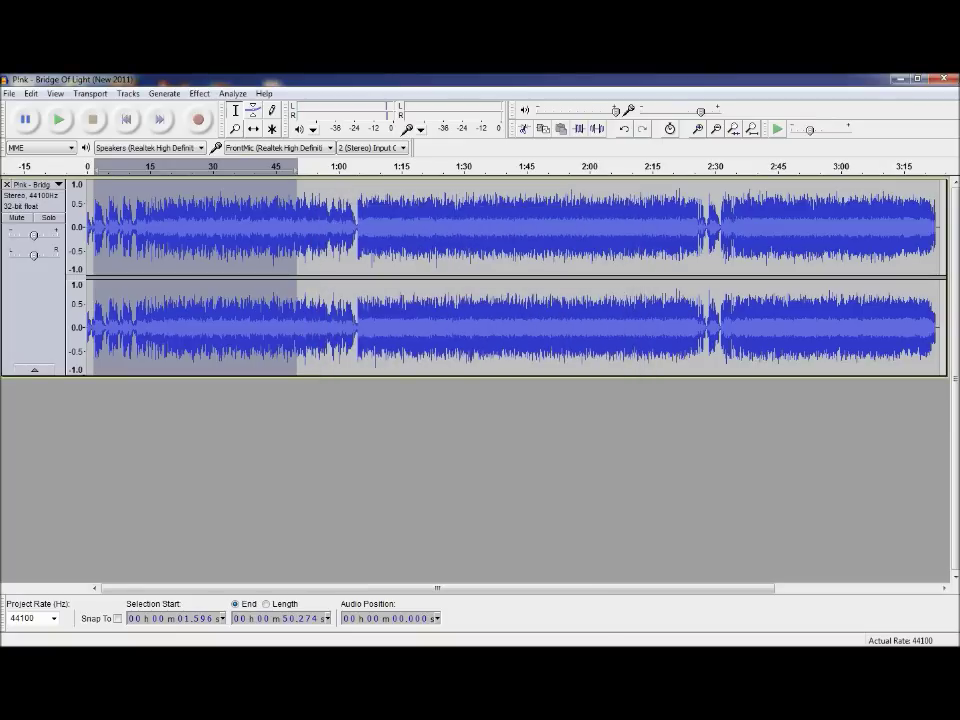
left_click(91, 220)
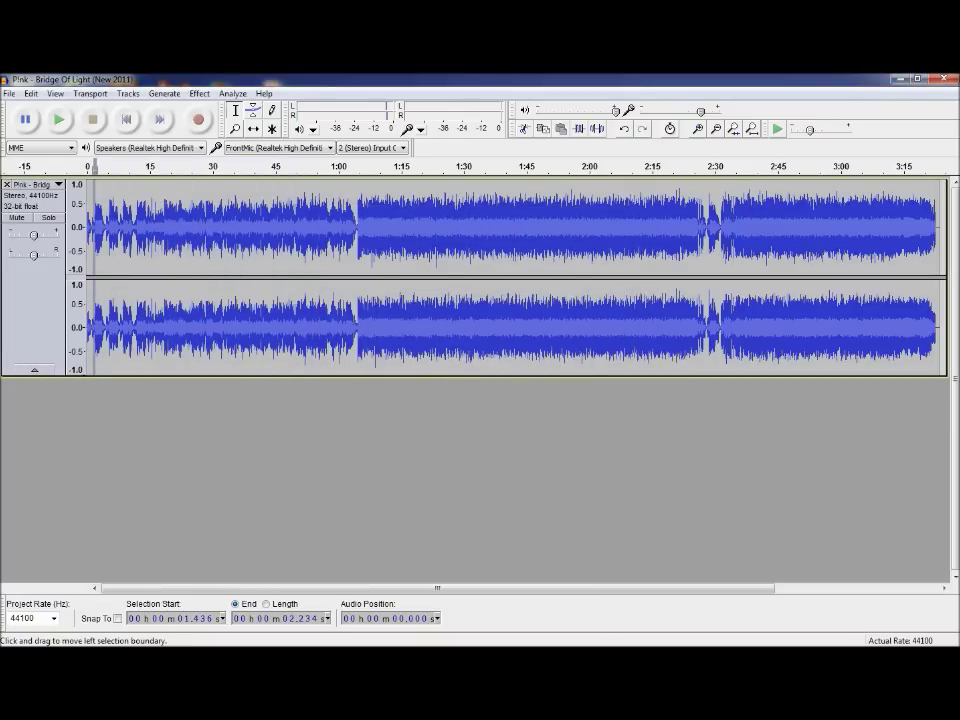
key("space")
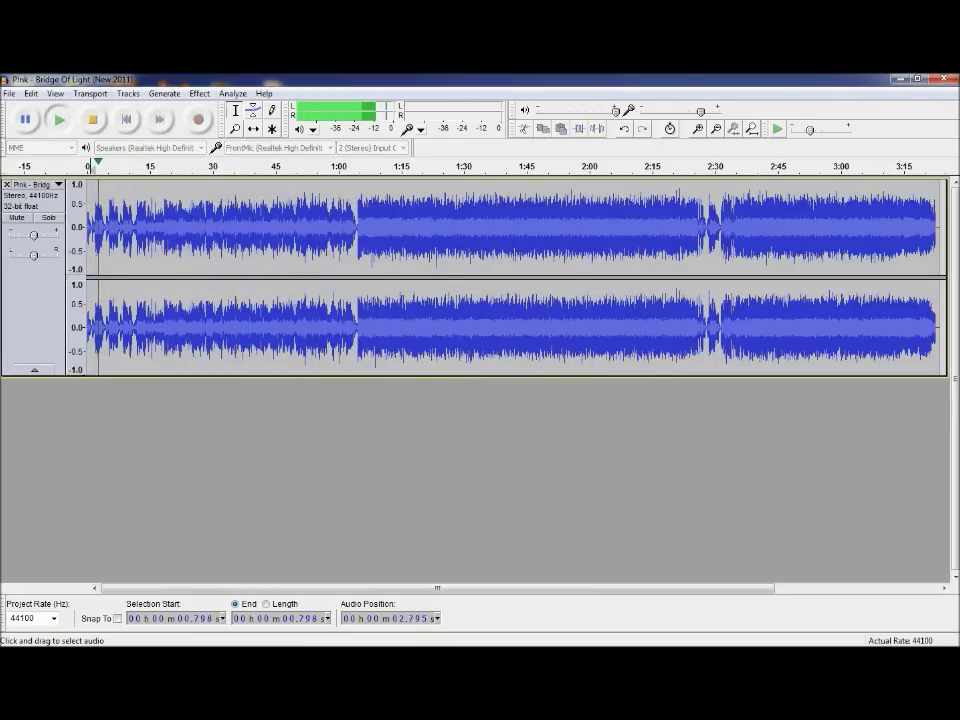
key("ctrl+a")
key("space")
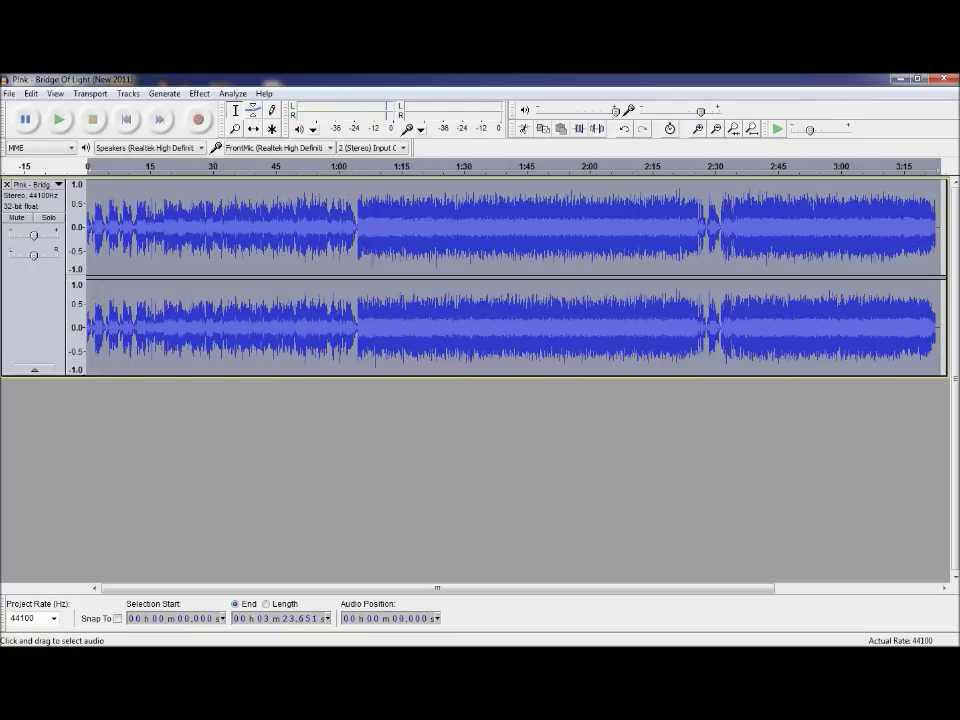
left_click(257, 225)
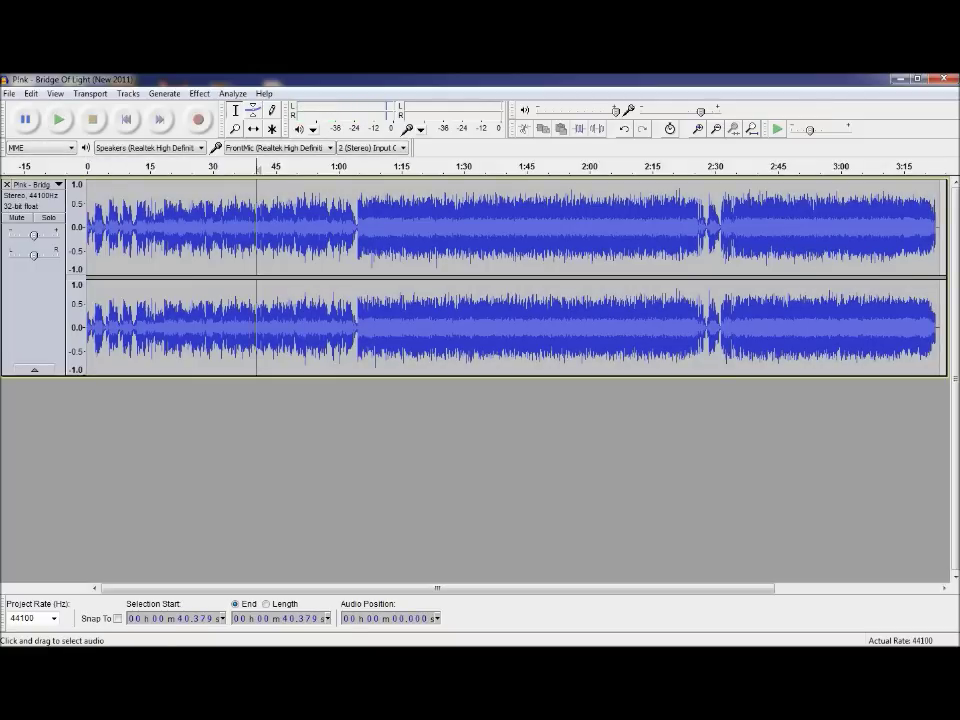
left_click(322, 225)
key("space")
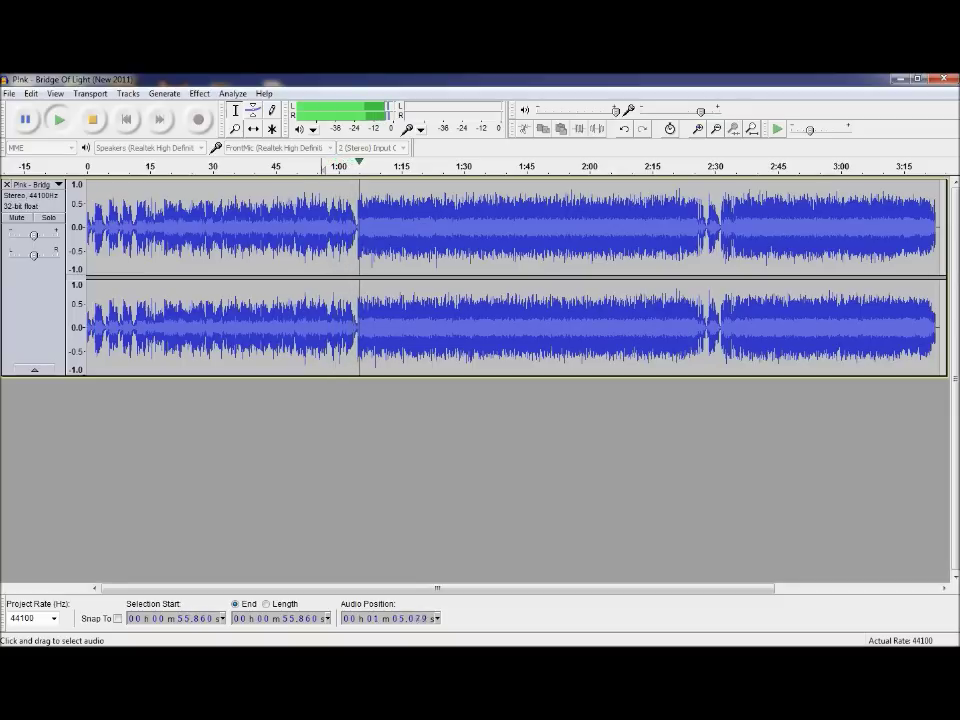
key("space")
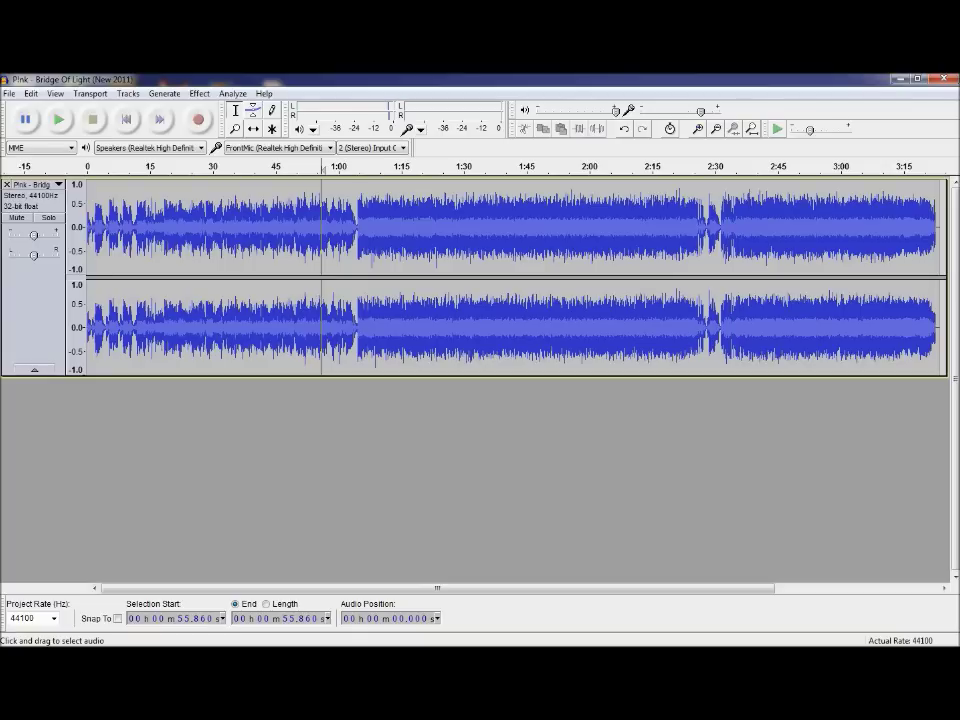
left_click(359, 320)
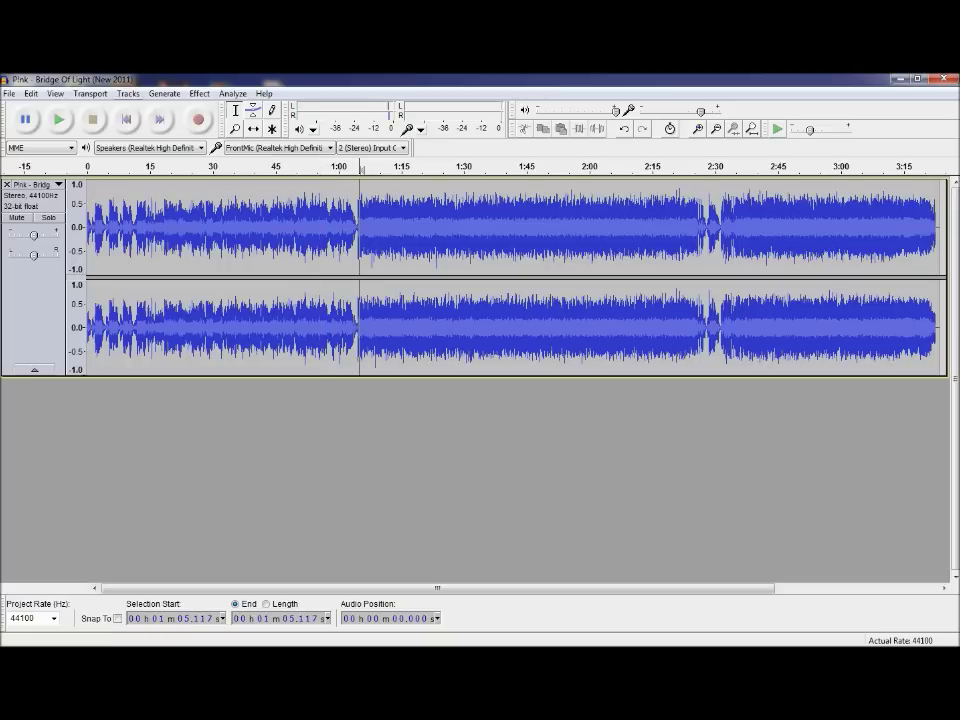
left_click(199, 93)
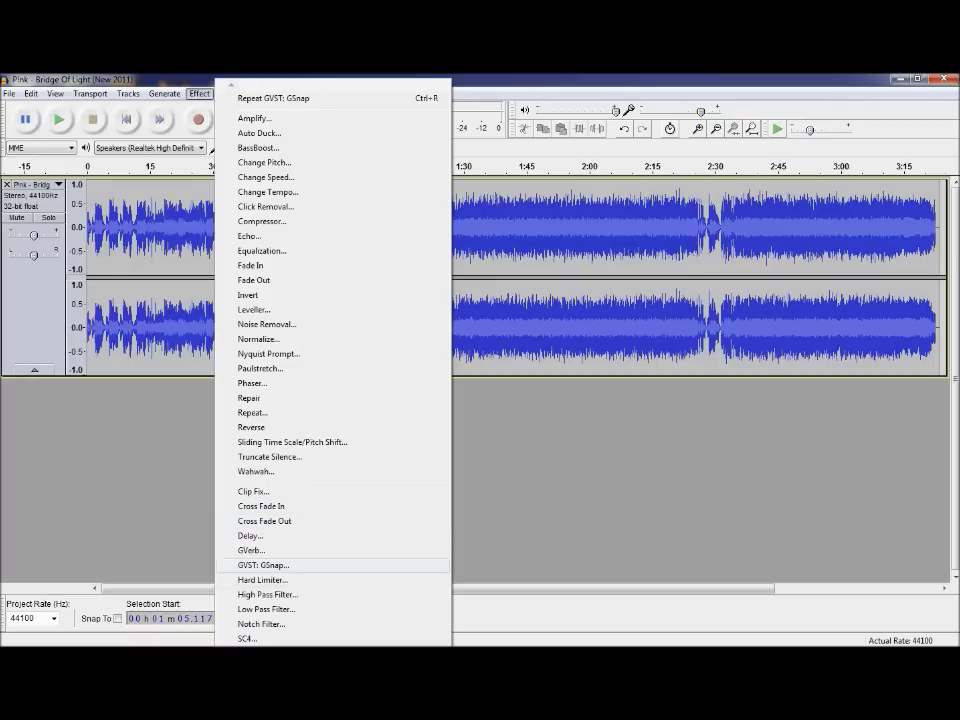
Step: Reopen GSnap and save the current settings as Good Preset
left_click(262, 565)
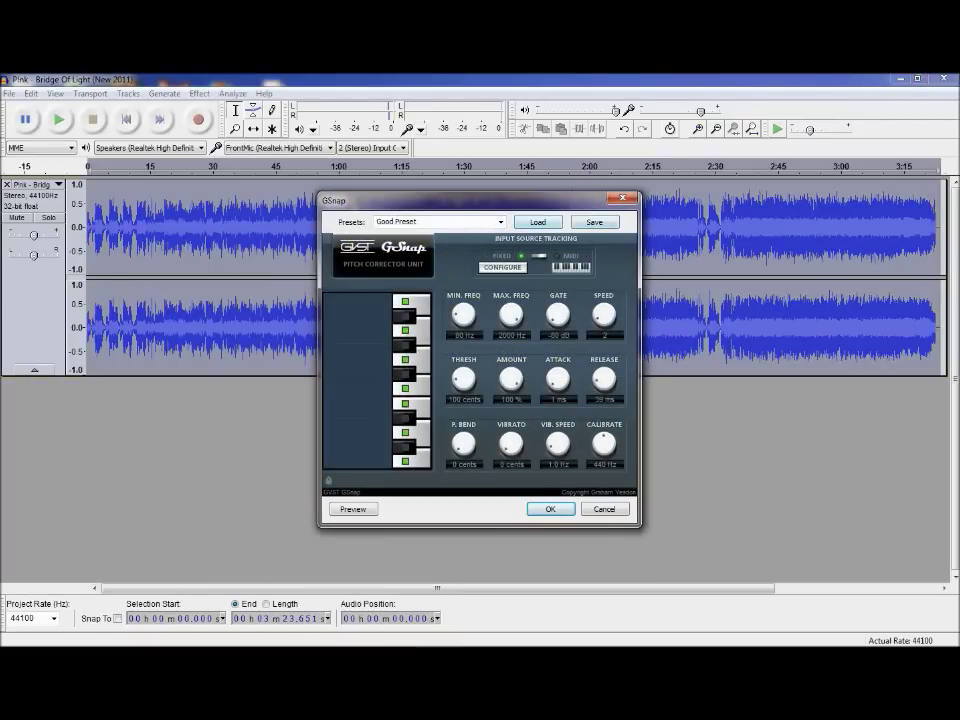
left_click(594, 221)
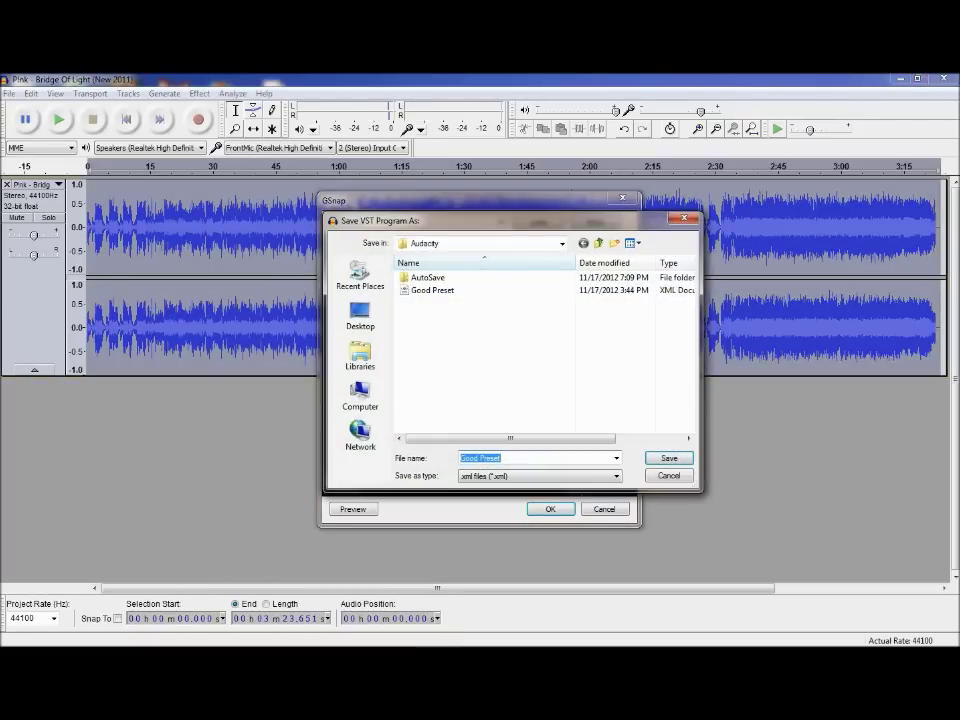
key("Return")
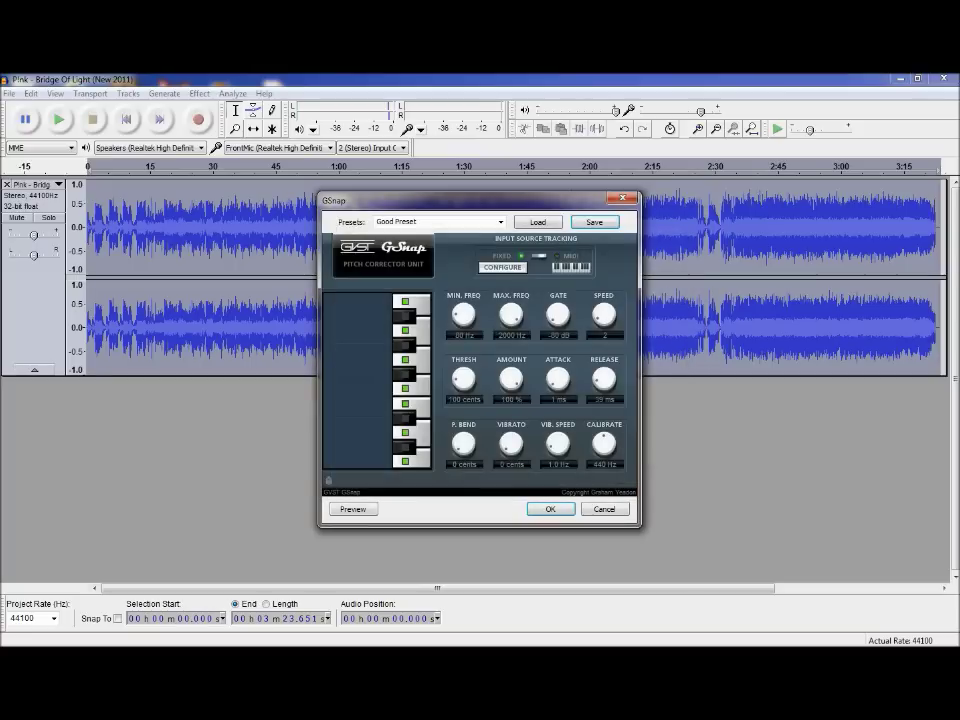
Step: Check the saved presets without loading one, then apply GSnap to the whole song
left_click(500, 221)
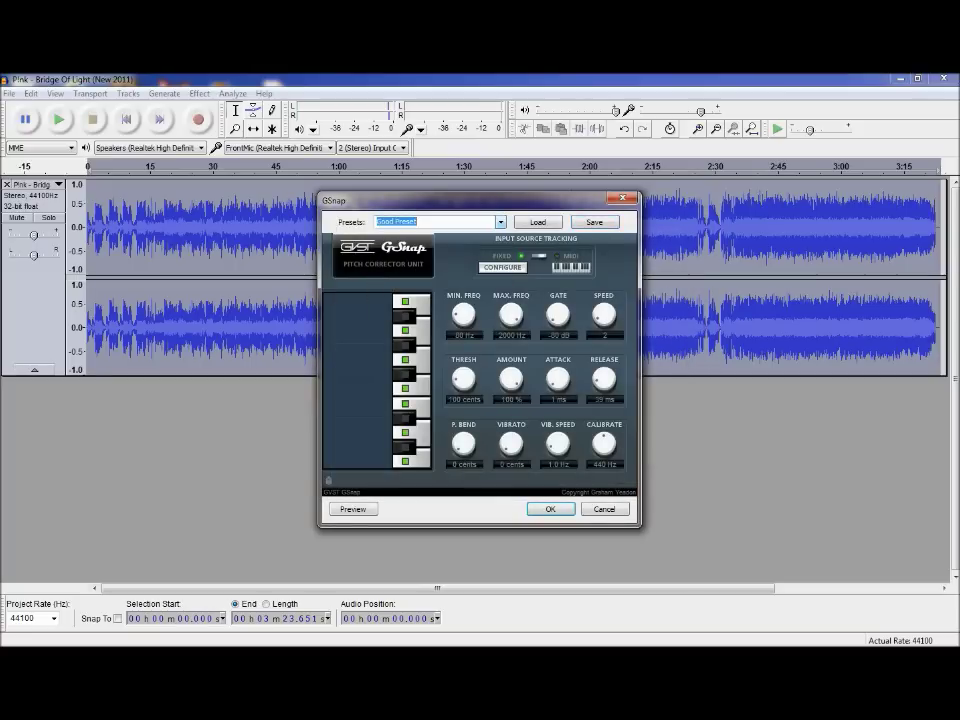
left_click(537, 221)
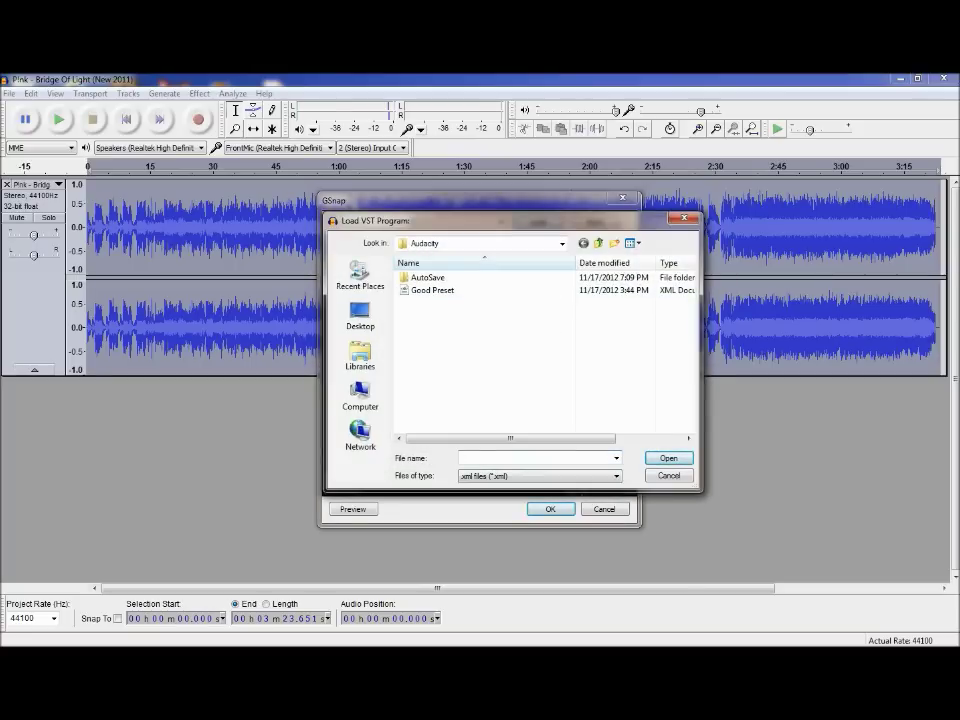
key("Escape")
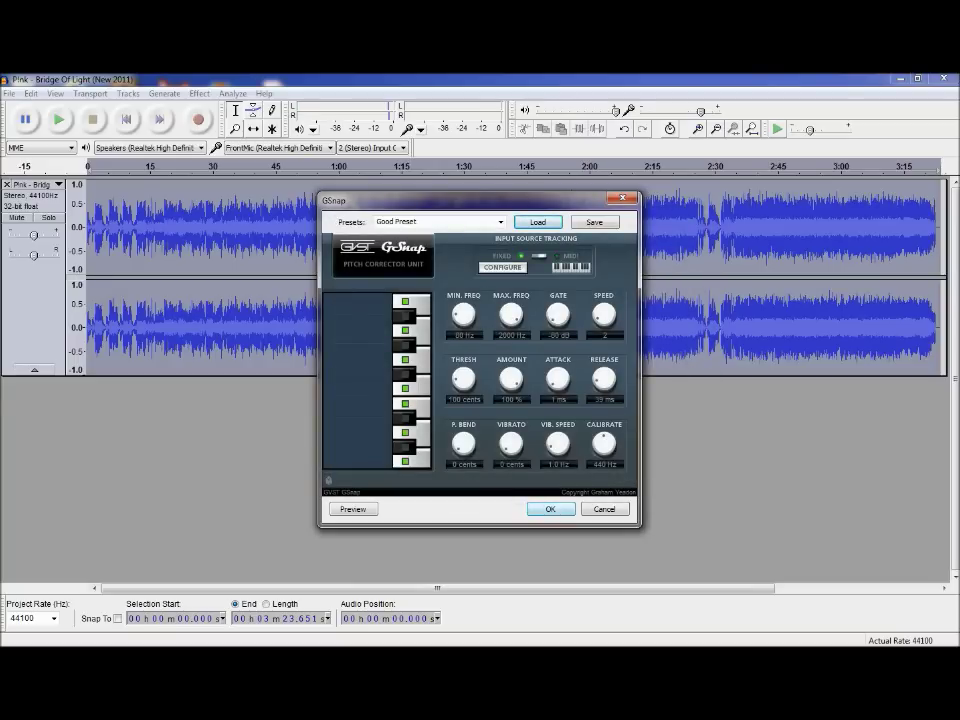
key("Return")
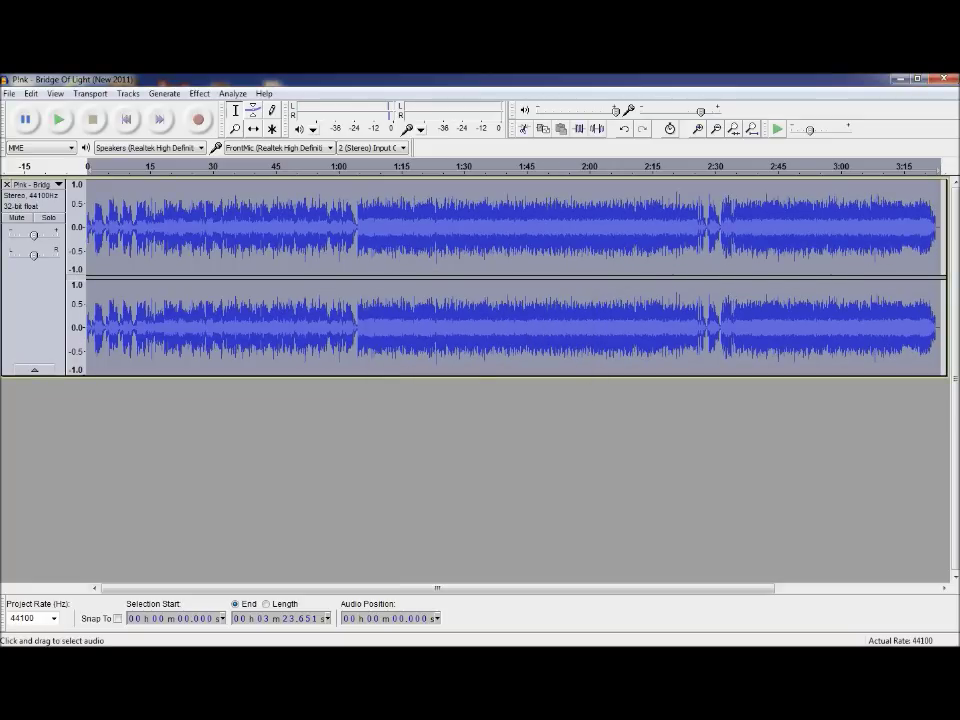
left_click(564, 230)
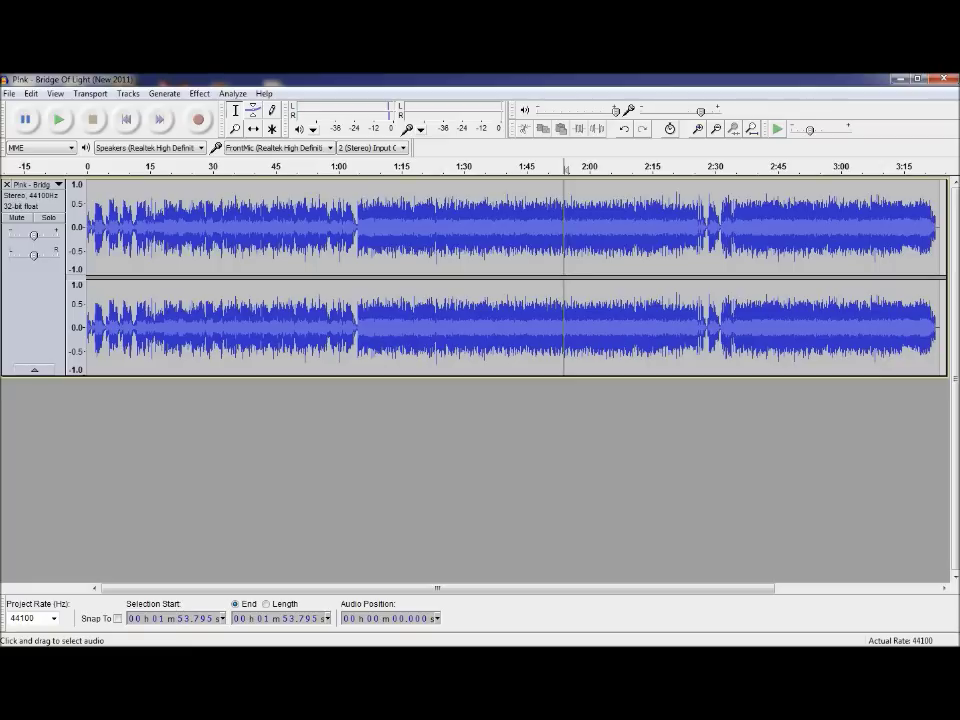
left_click(193, 230)
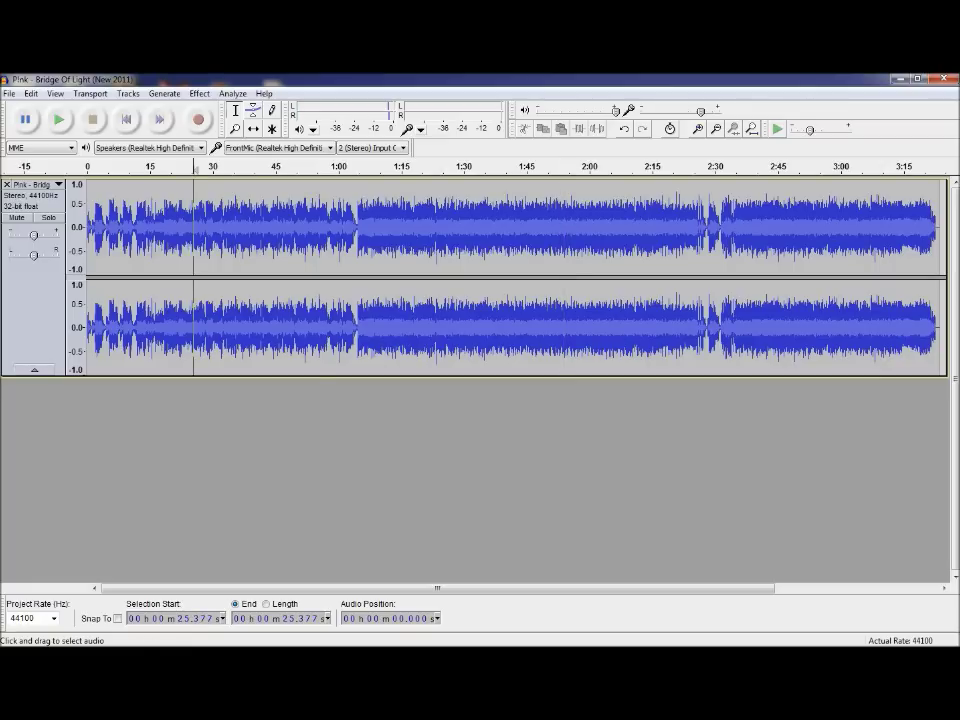